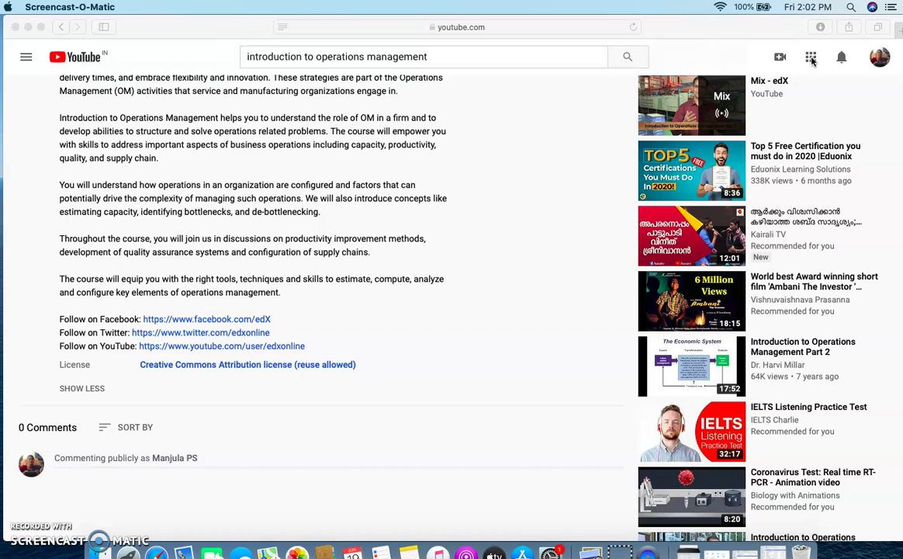
- Close the Safari window playing the operations management YouTube video to reveal the desktop
left_click(811, 61)
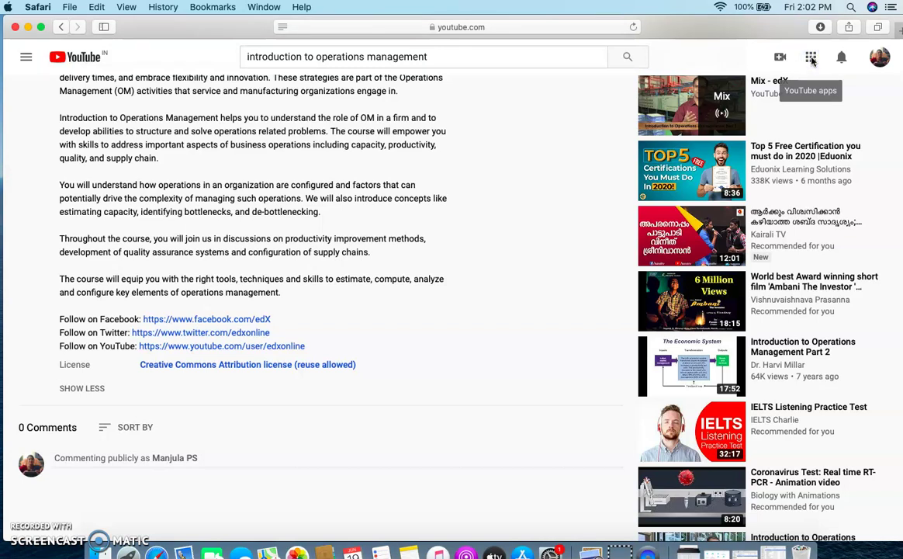
left_click(812, 62)
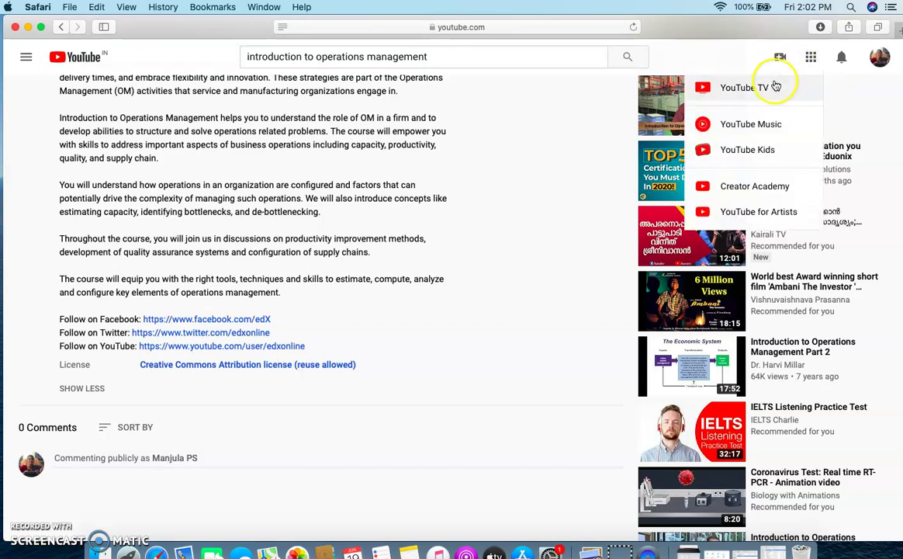
left_click(809, 59)
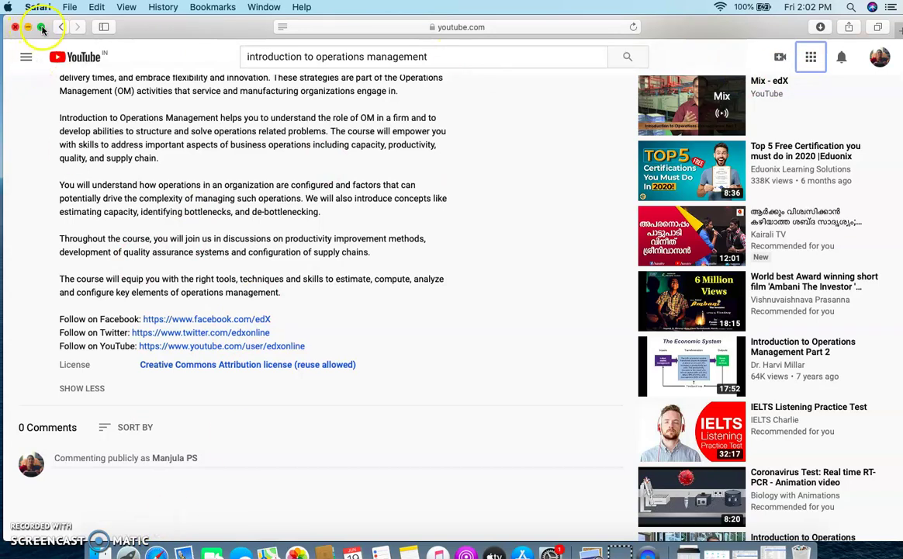
left_click(15, 28)
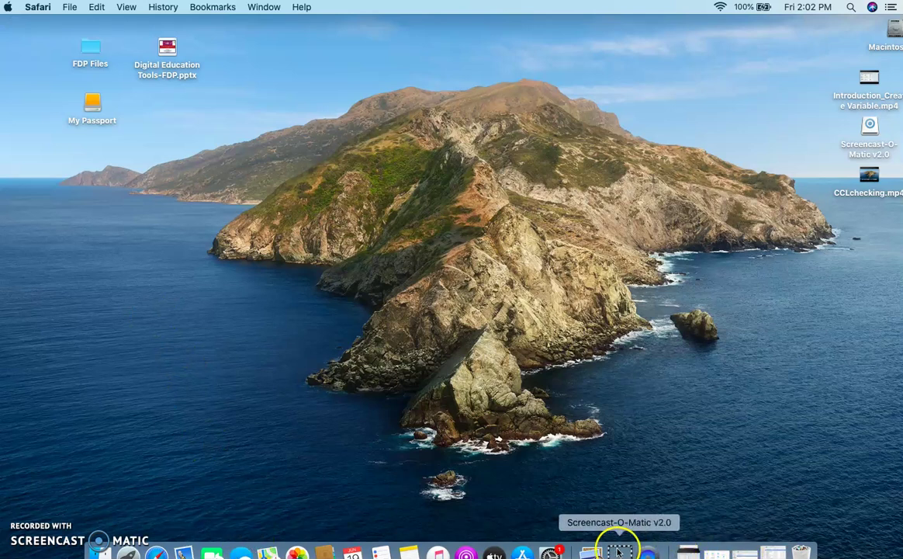
- Launch Safari and open Google Classroom from the Google apps grid
left_click(156, 552)
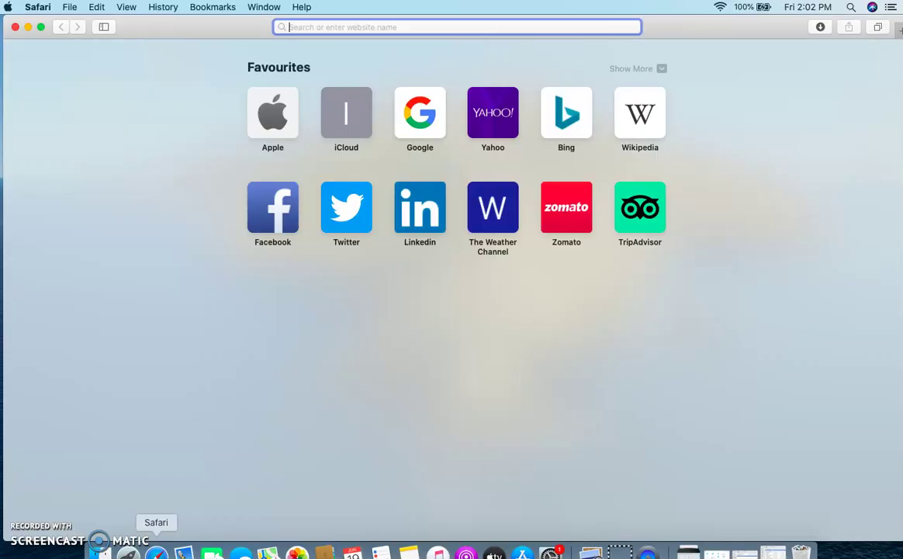
left_click(438, 113)
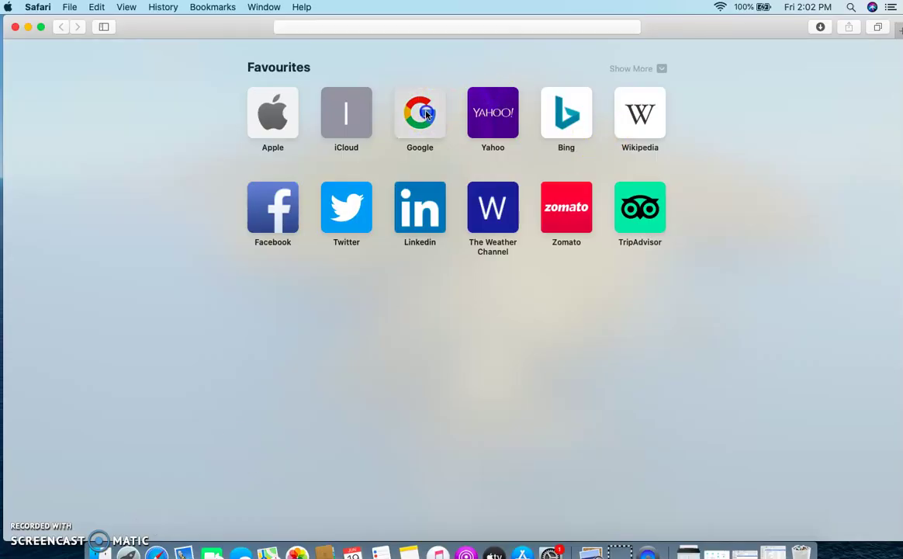
left_click(856, 61)
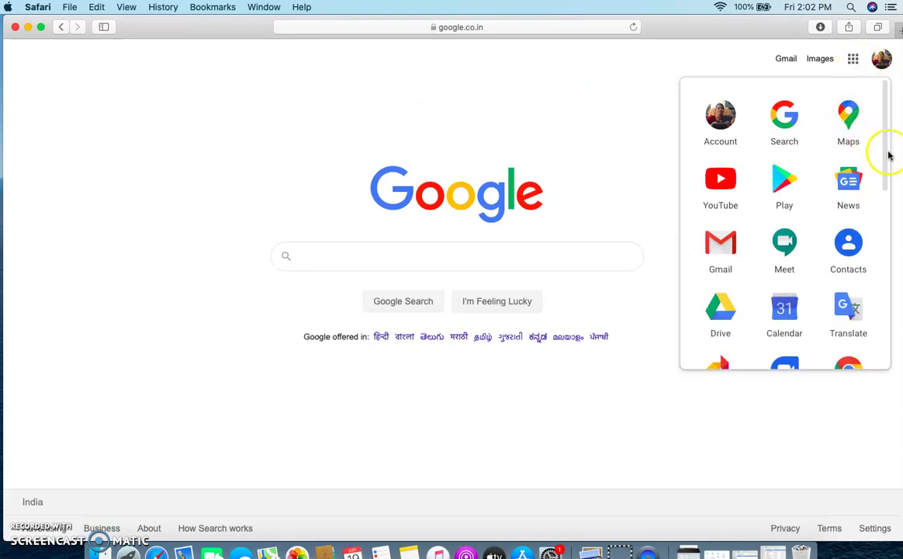
left_click_drag(887, 154, 890, 310)
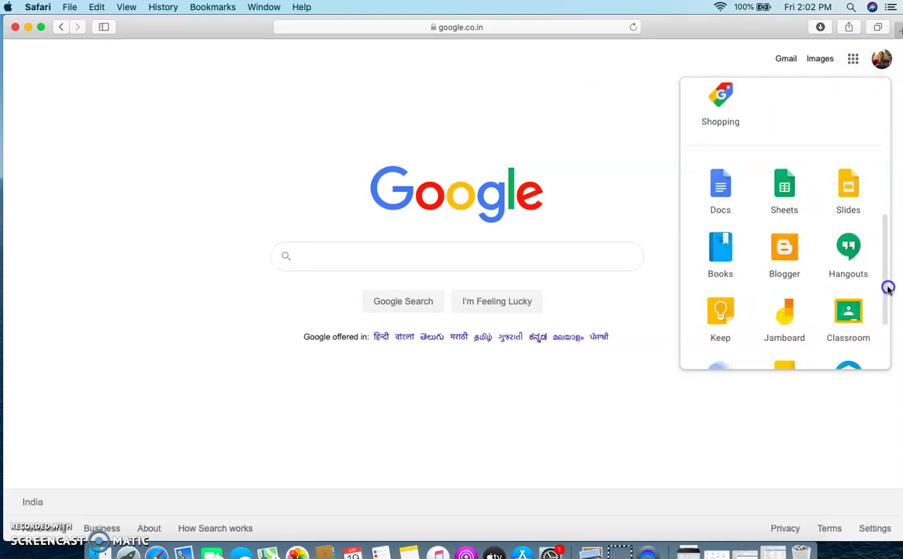
left_click(851, 253)
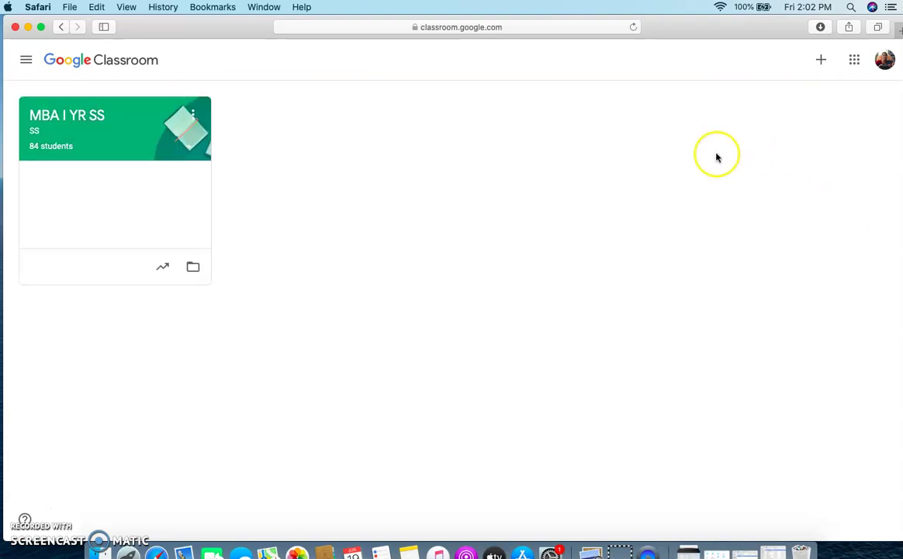
- Enter the MBA I YR SS class and start a new assignment from its Classwork page
left_click(109, 144)
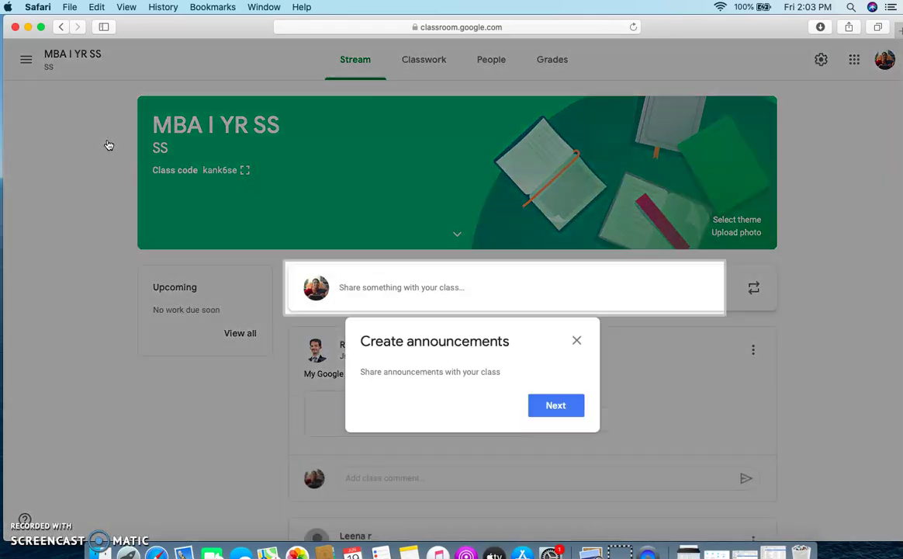
left_click(577, 341)
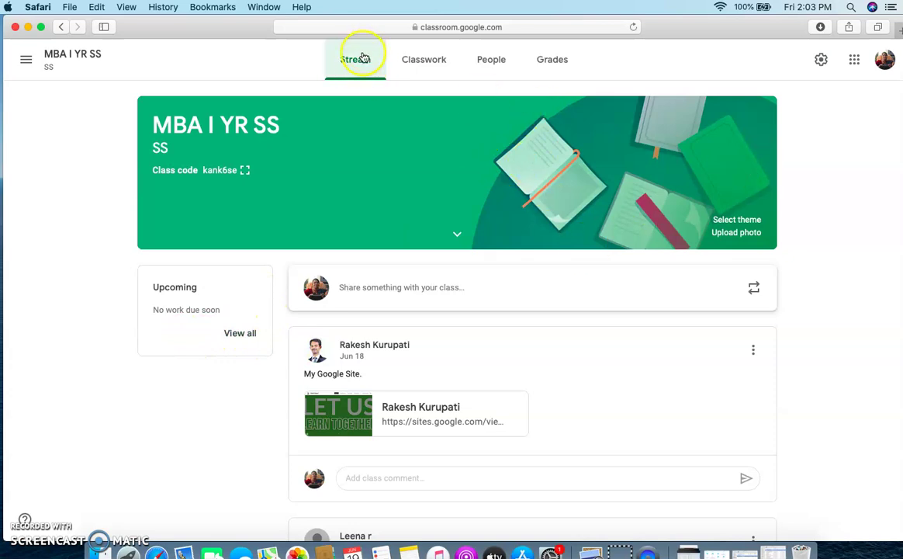
left_click(423, 65)
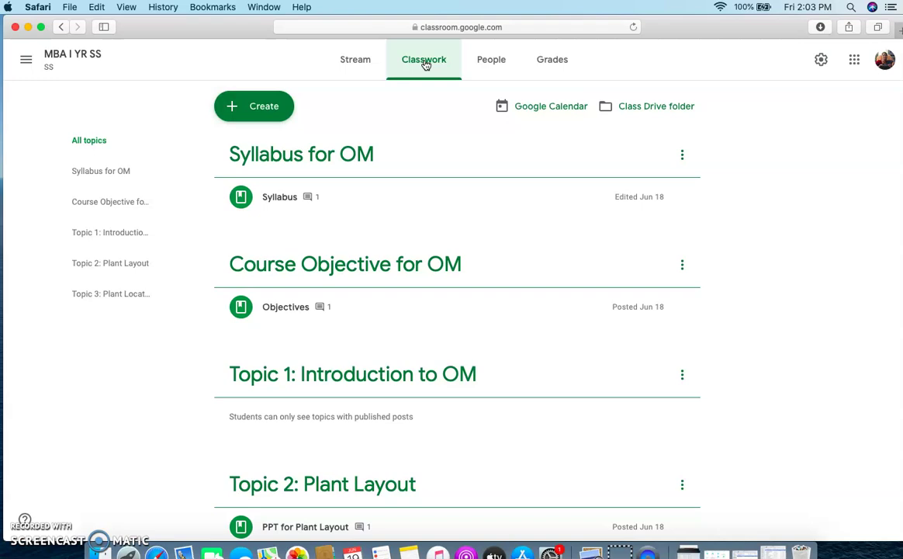
left_click(230, 109)
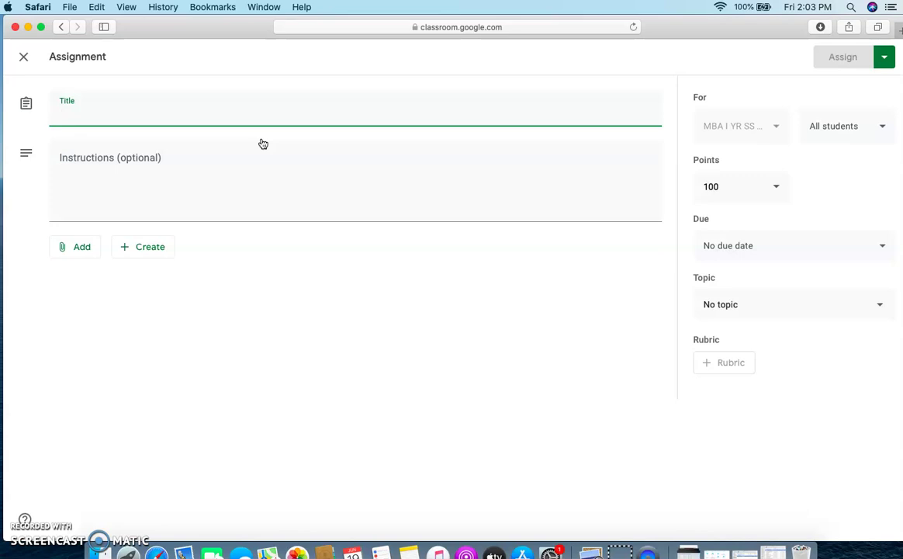
- Title the assignment 'Assignment-1-Topic 1' and ask students to describe a chosen plant's production process
left_click(271, 119)
type("Ass")
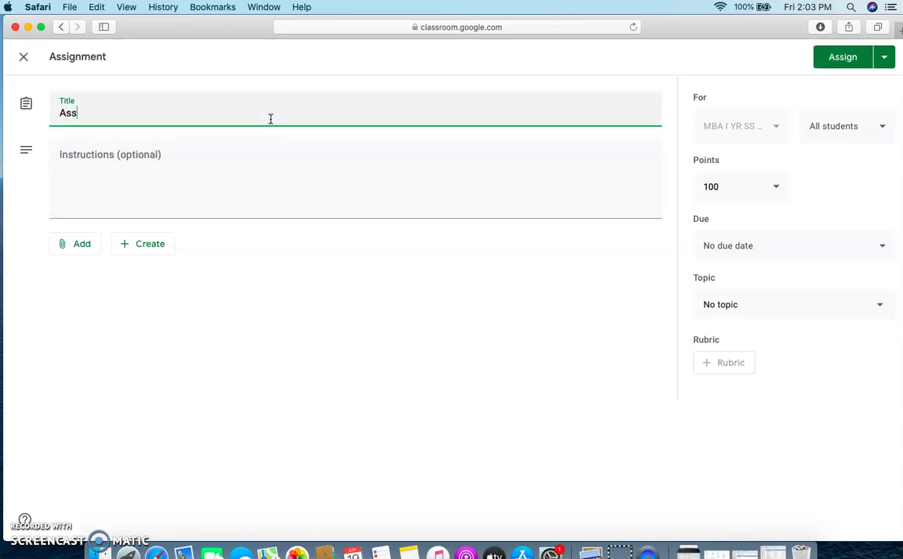
type("ignment")
type("-1")
type("-Top")
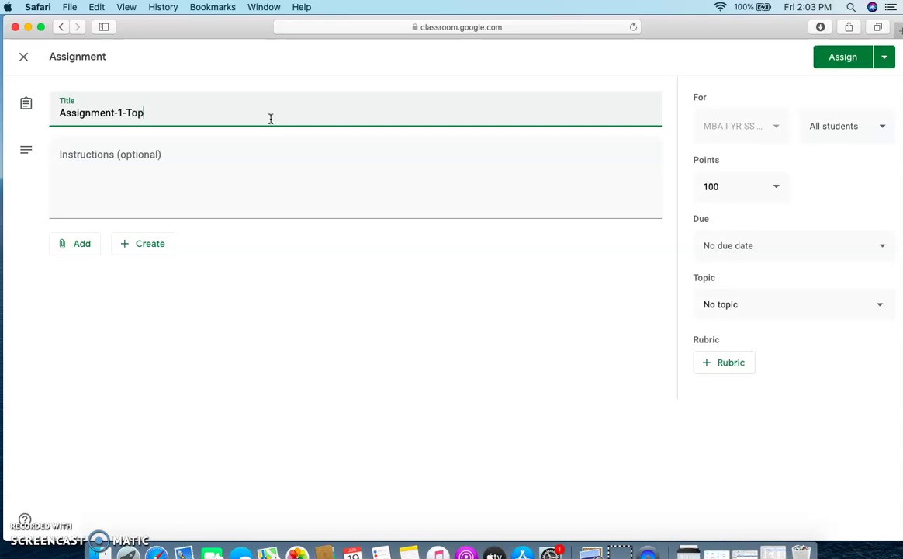
type("ic 1")
left_click(129, 159)
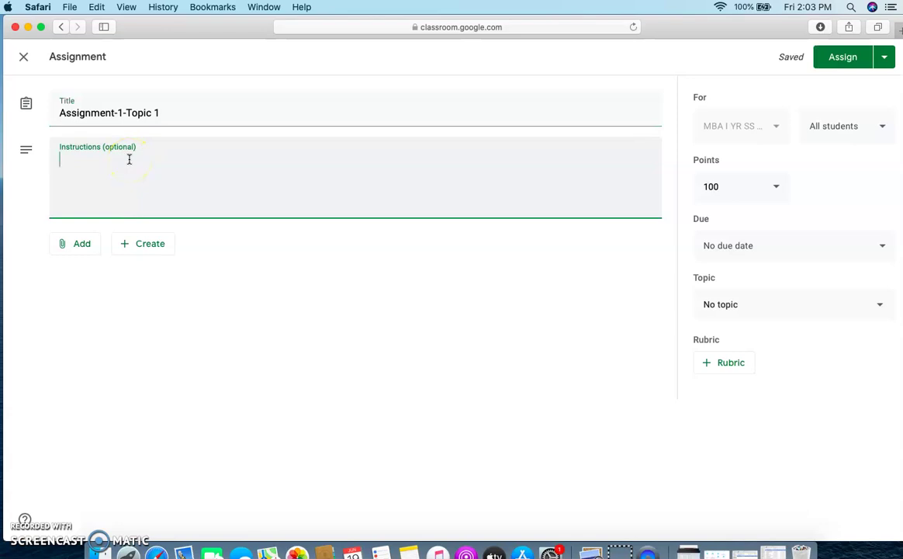
type("Students ")
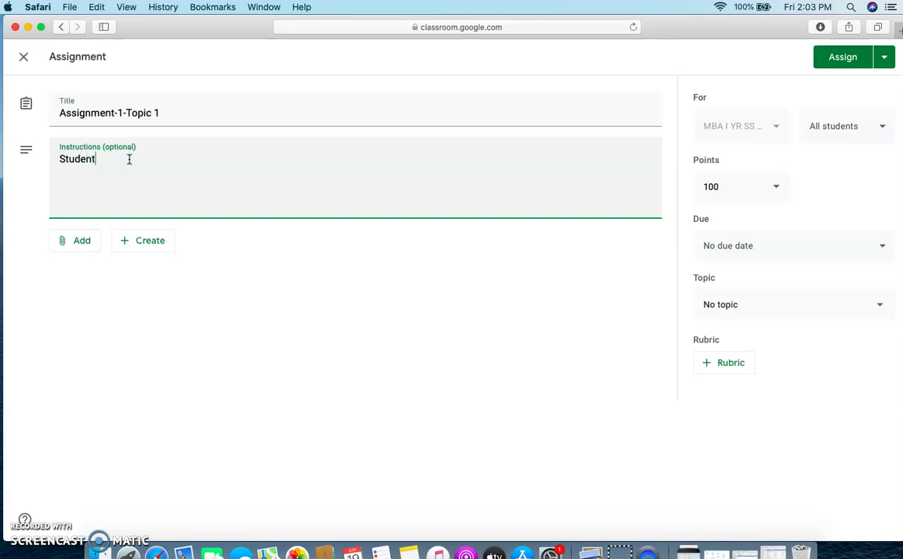
type("are ex")
type("pected to ch")
type("oose")
type(" any one ")
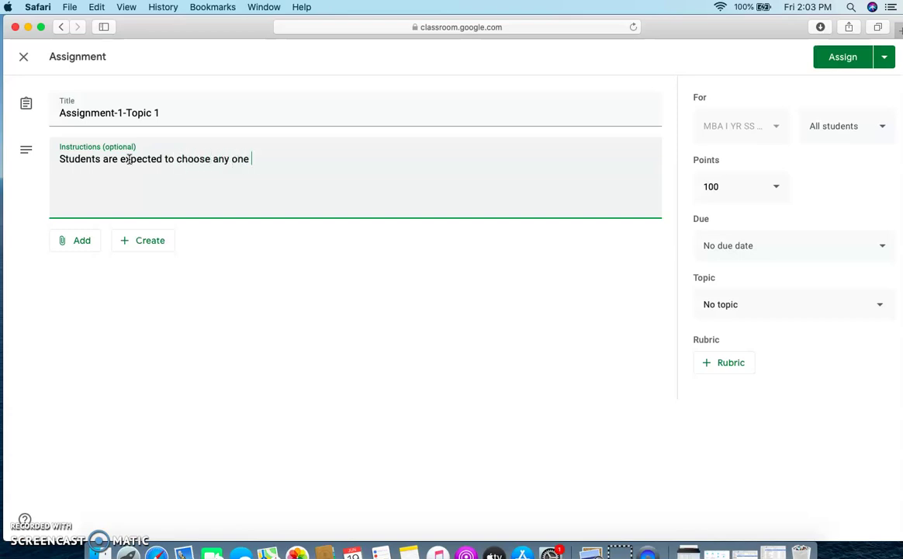
type("plant o")
type("f their choi")
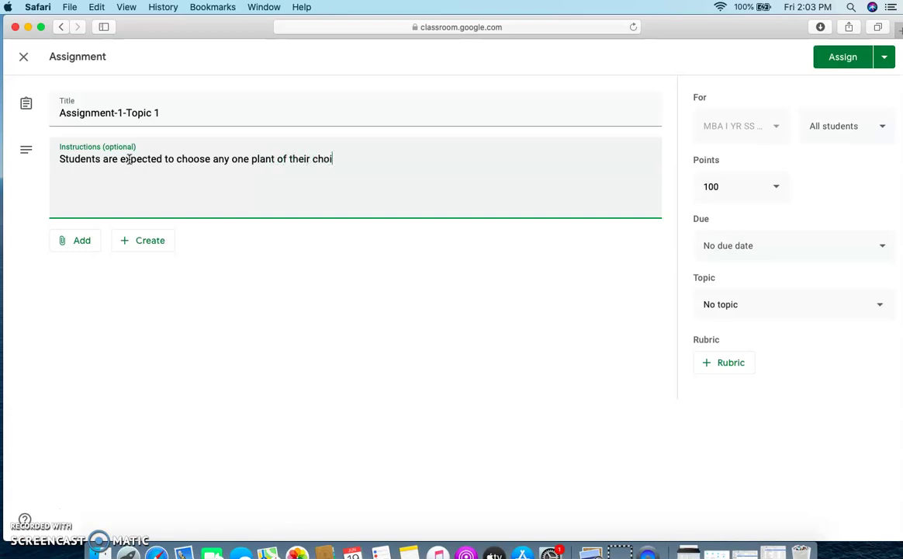
type("ce and descr")
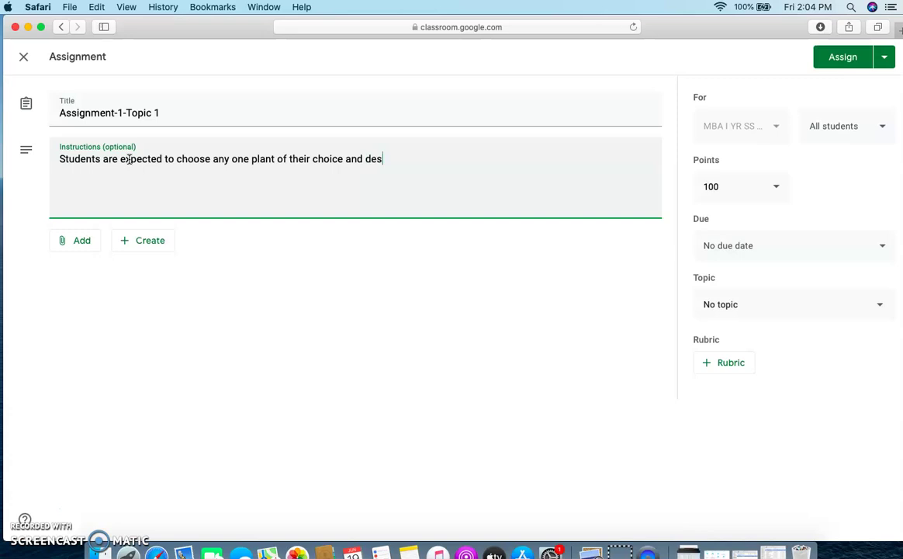
type("ibe the")
type(" nature of")
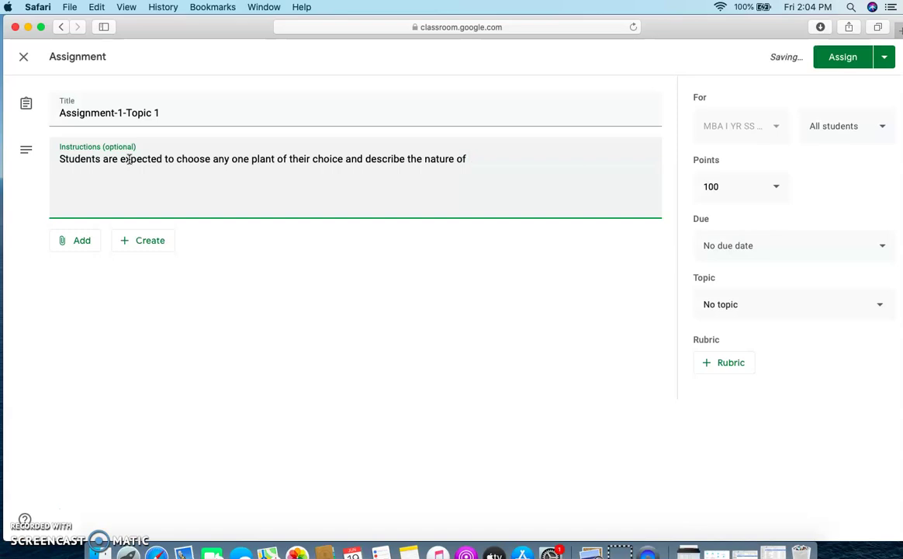
type(" oper")
key("BackSpace")
key("BackSpace")
type("rodu")
type("ction process u")
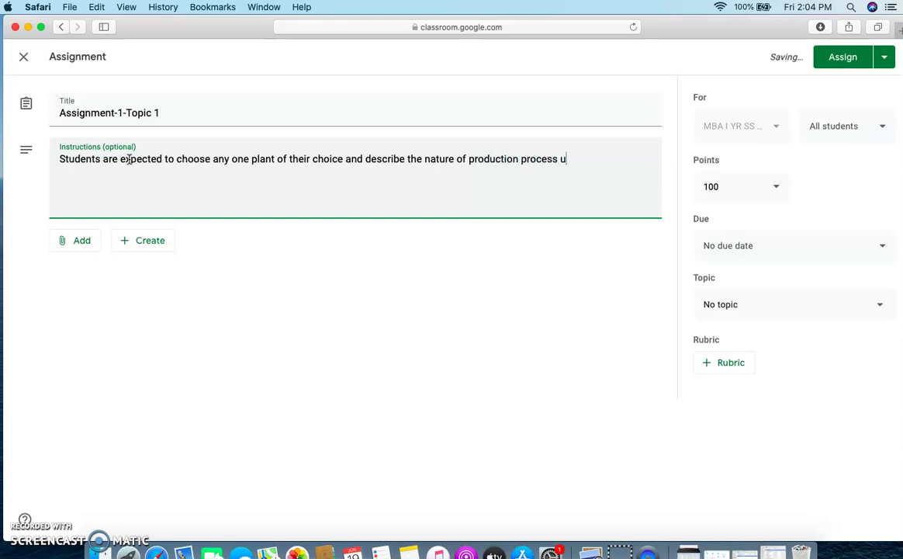
type("tiz")
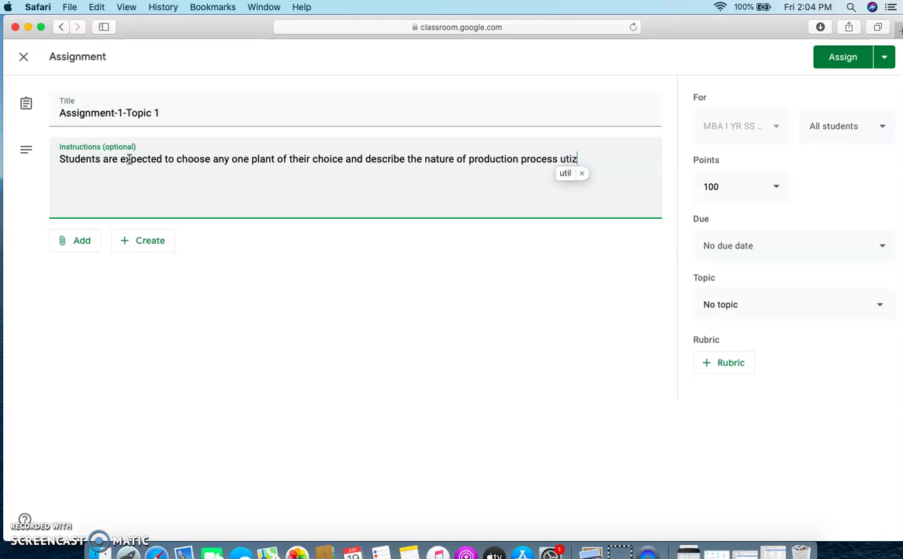
key("BackSpace")
type("lised in the ")
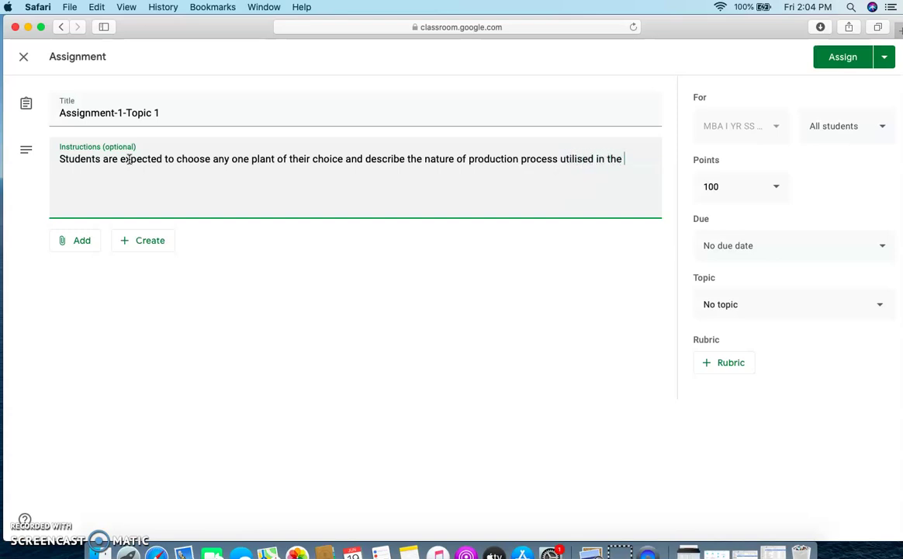
type("operations ")
type("of the plant.")
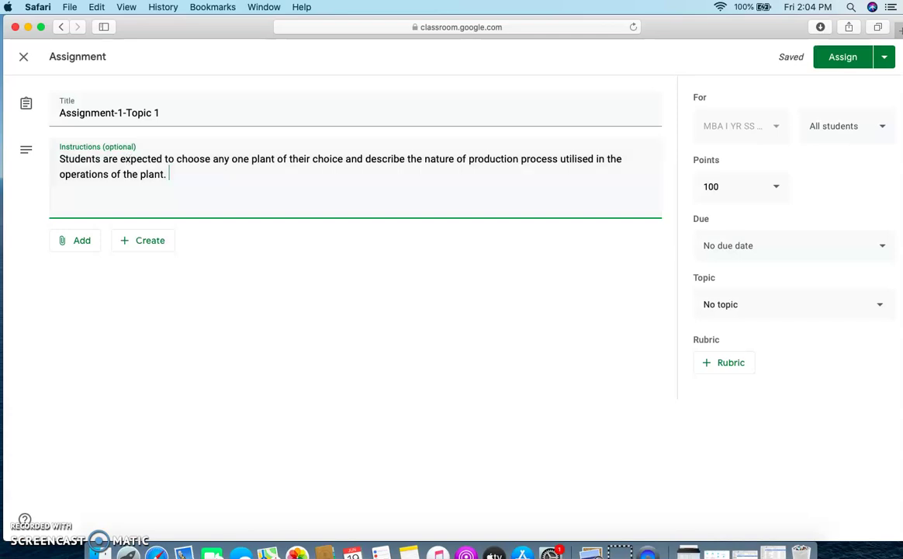
- Attach Digital Education Tools-FDP.pptx from Google Drive with students limited to viewing the file
left_click(70, 243)
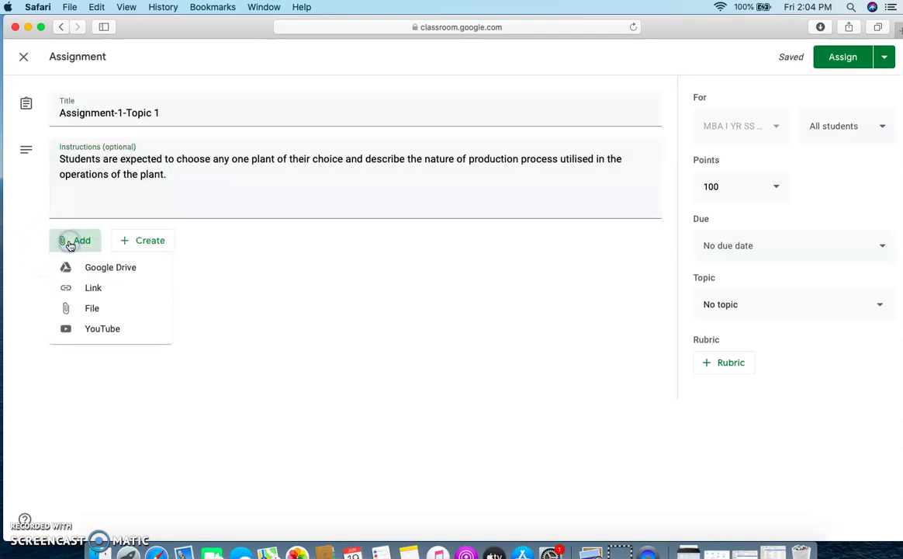
left_click(70, 244)
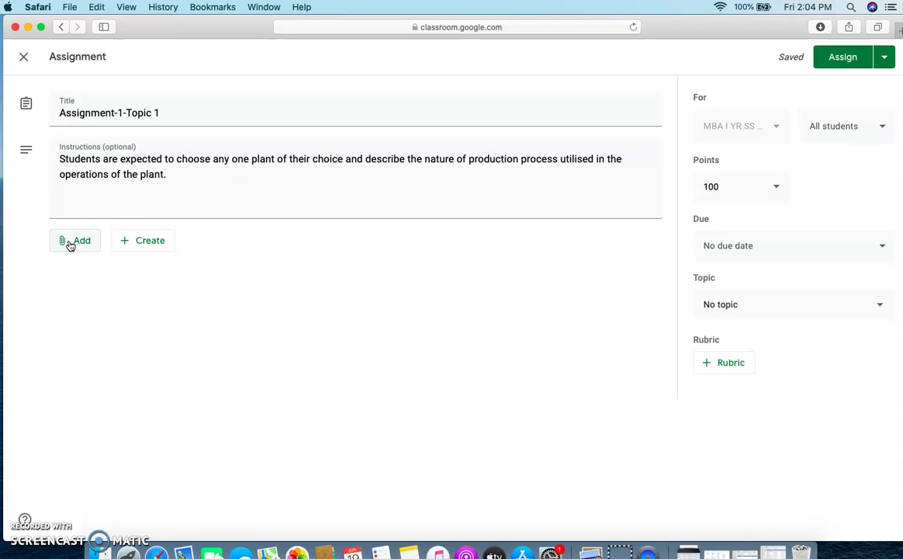
left_click(69, 244)
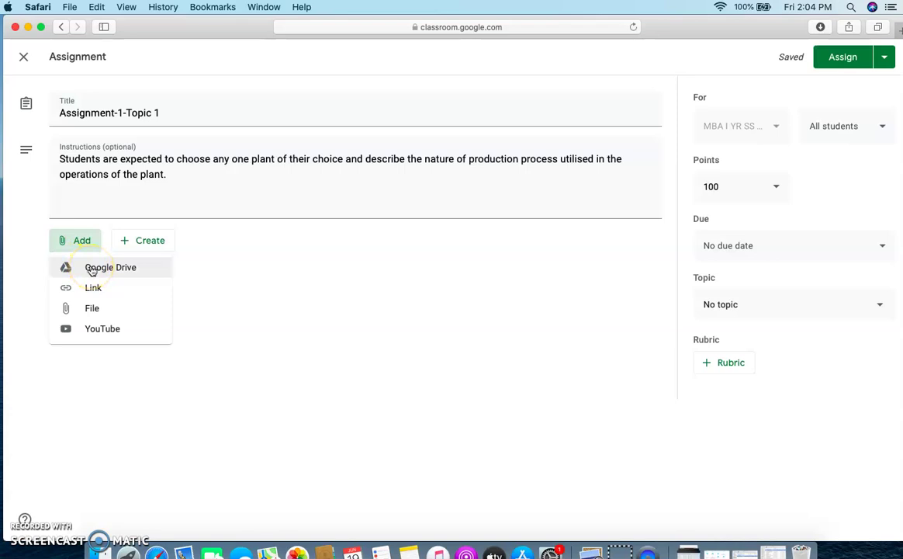
left_click(92, 268)
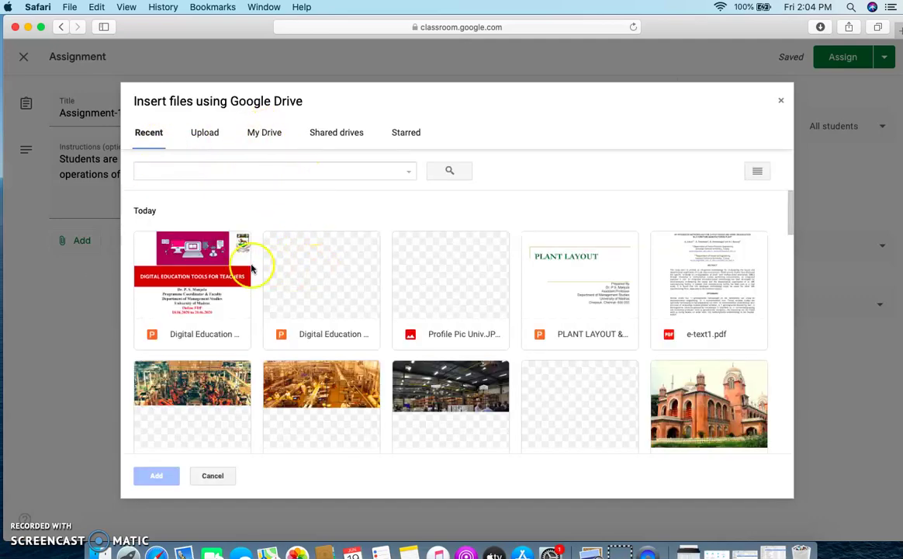
left_click(328, 287)
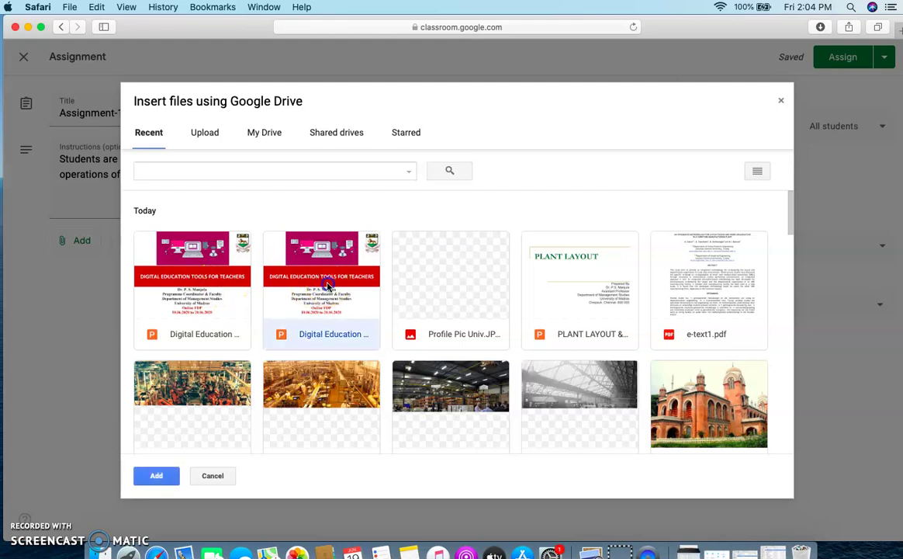
double_click(322, 334)
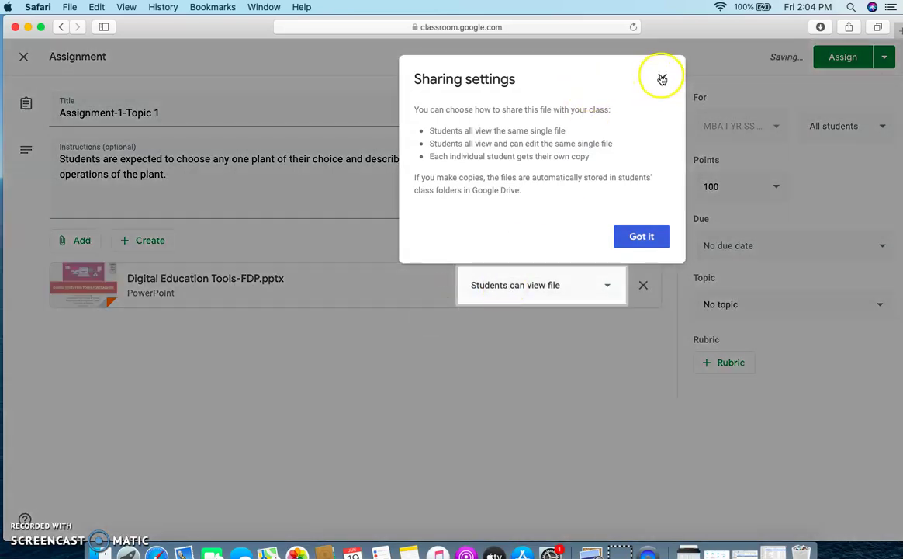
left_click(662, 81)
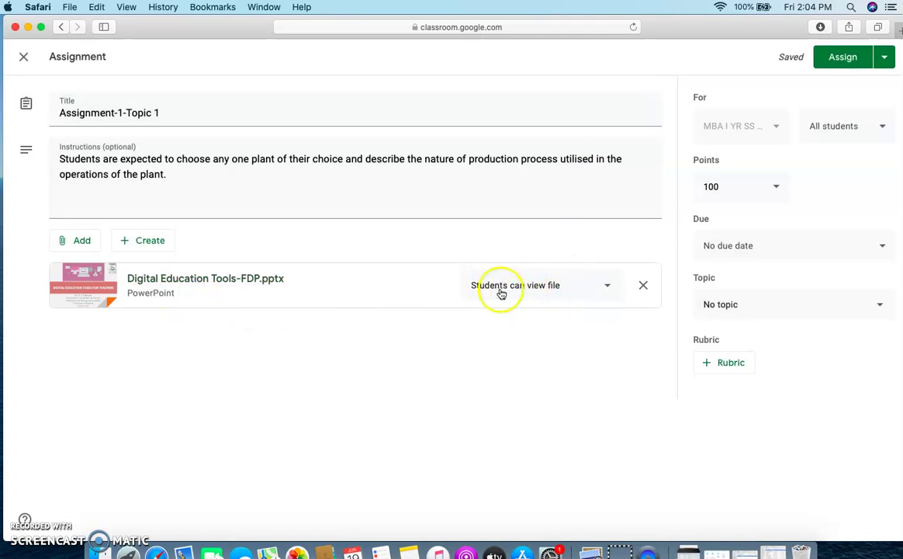
left_click(608, 288)
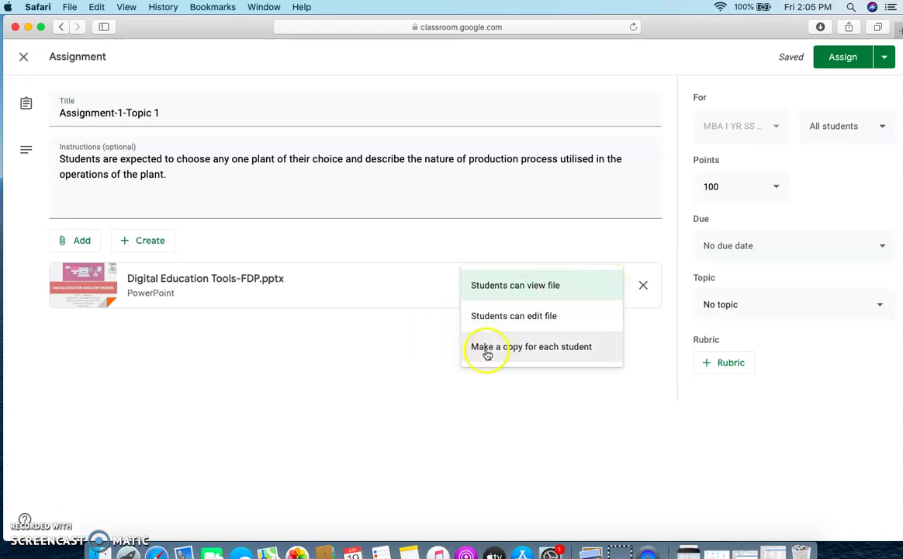
left_click(396, 351)
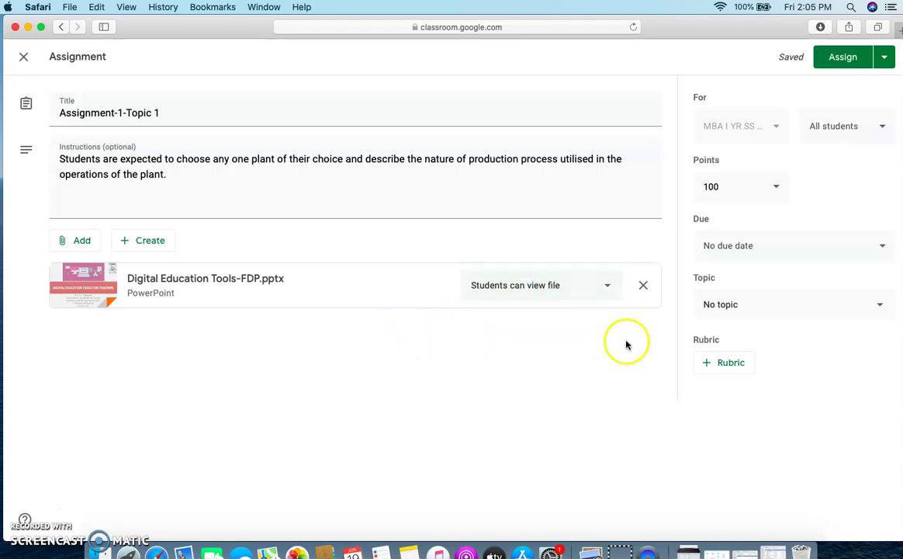
- File the assignment under the topic 'Topic 1: Introduction to OM'
left_click(627, 344)
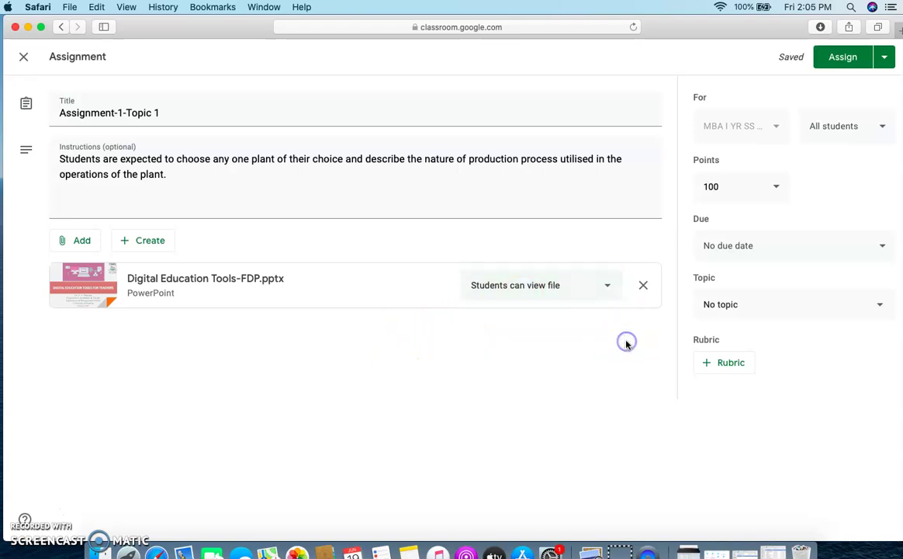
left_click(882, 309)
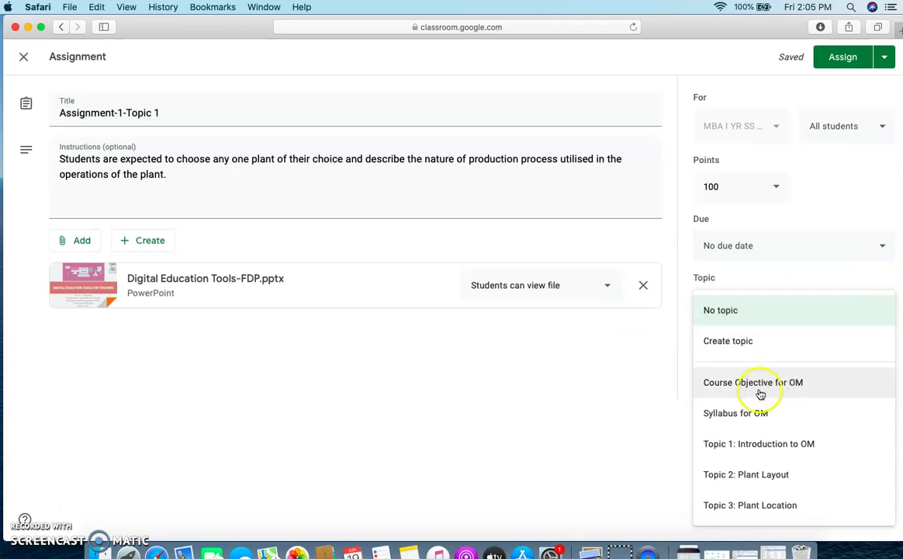
left_click(740, 446)
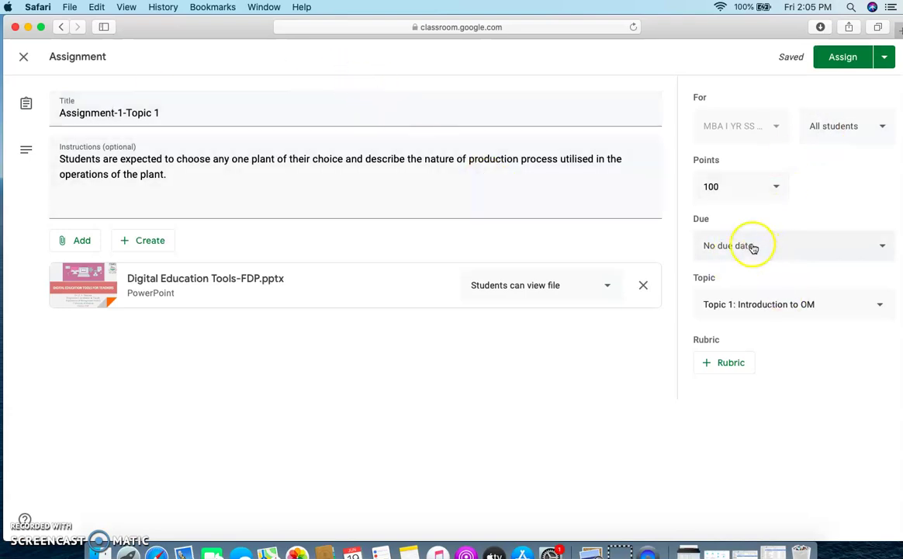
- Change the assignment's points from 100 to 20
left_click(777, 187)
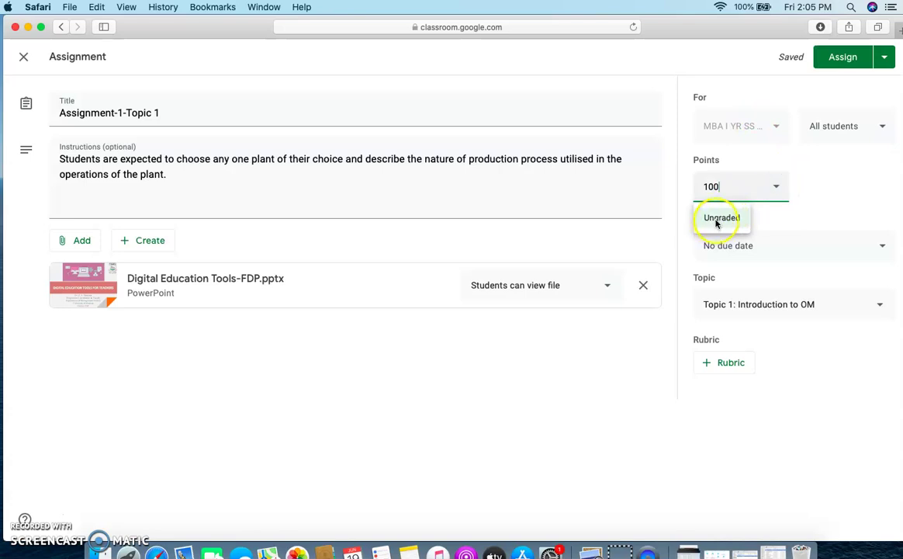
key("BackSpace")
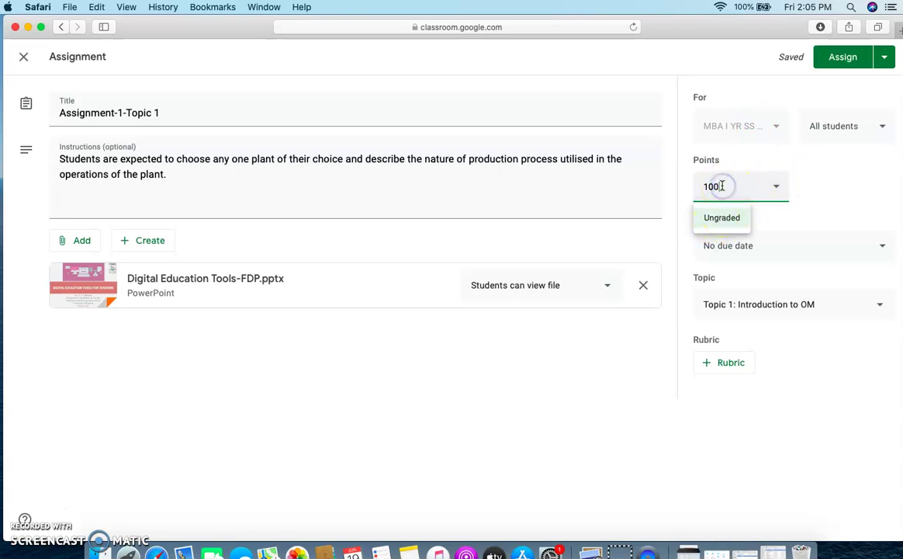
key("BackSpace")
type("20")
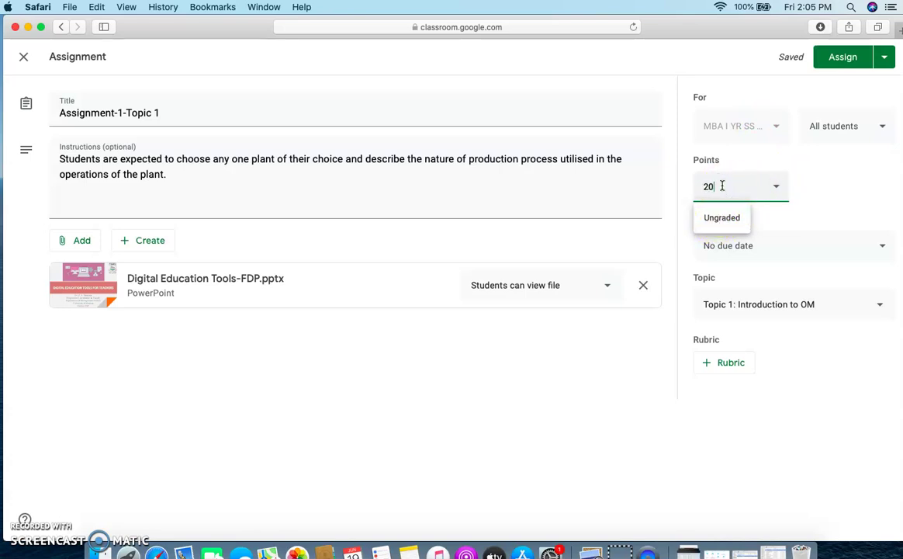
left_click(629, 348)
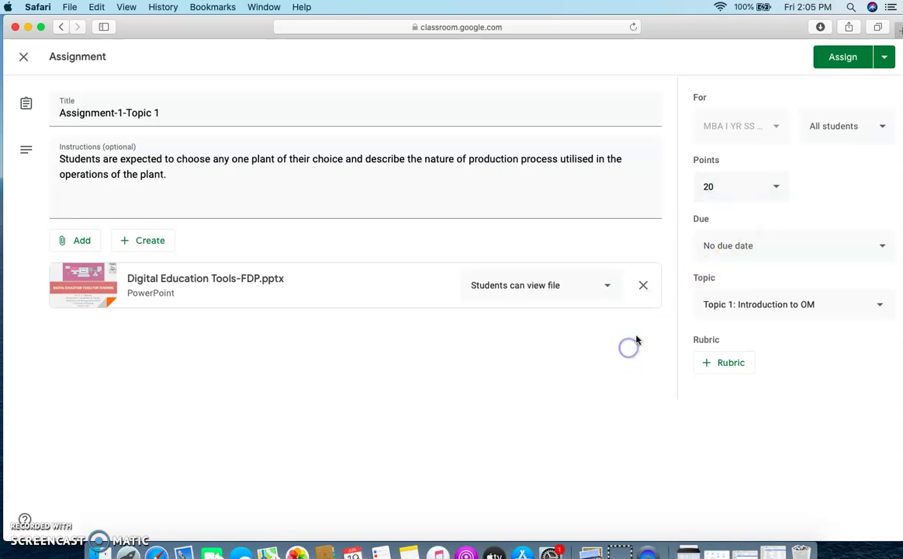
- Set the assignment due date to Friday, June 26 at 11:59 PM
left_click(746, 247)
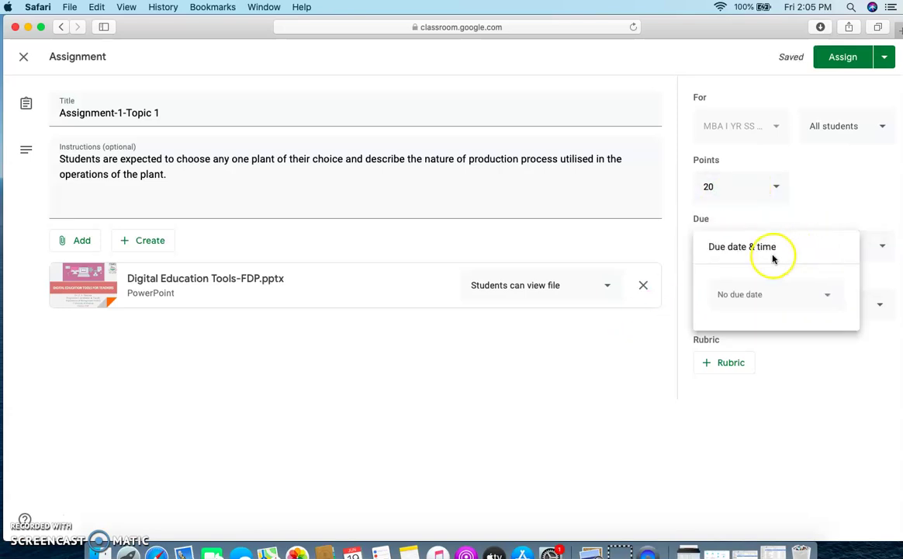
left_click(746, 295)
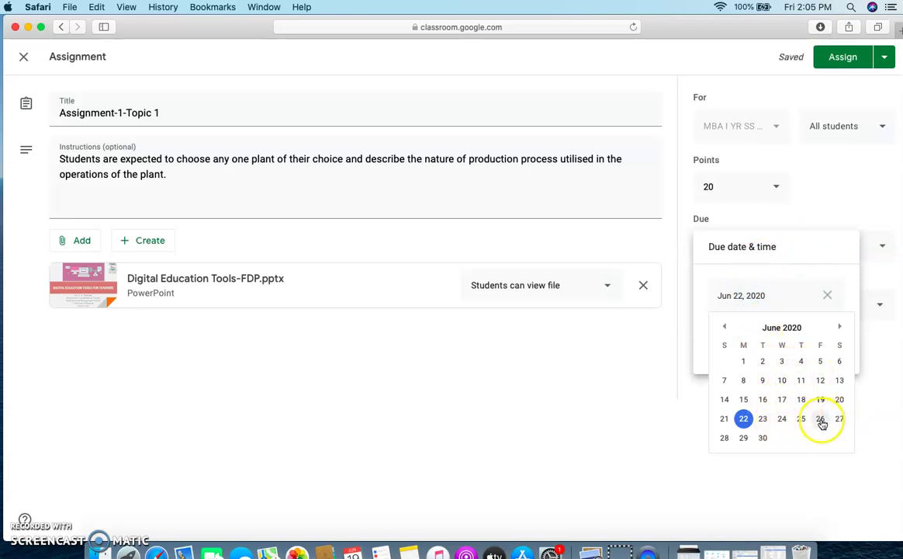
left_click(821, 419)
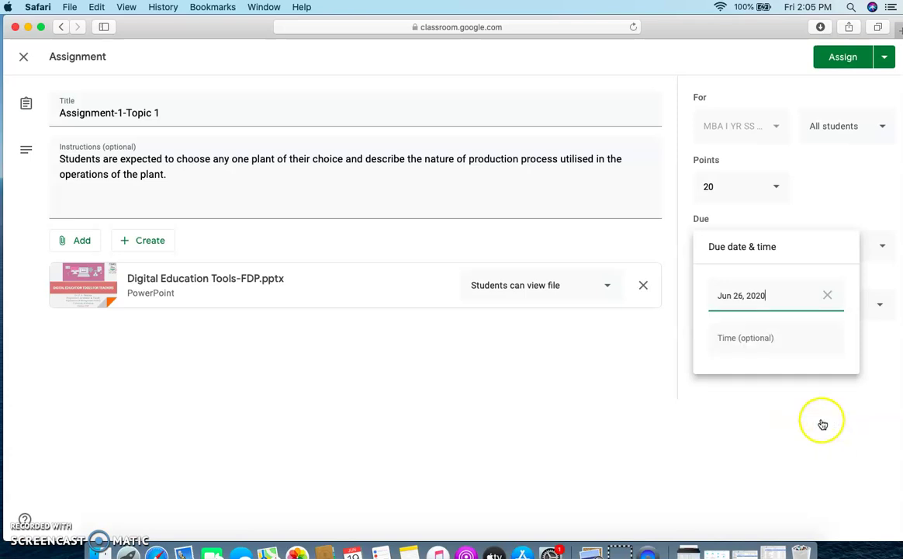
left_click(746, 338)
left_click(730, 425)
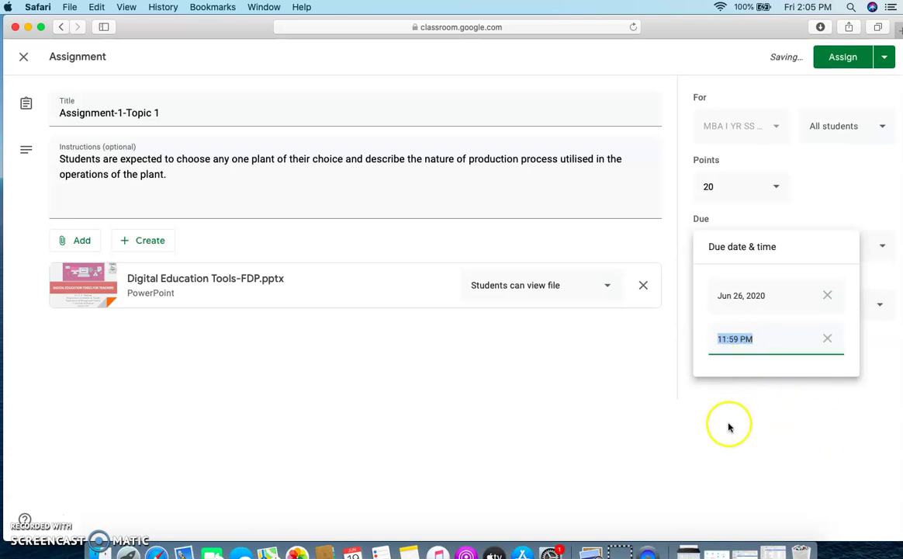
left_click(730, 406)
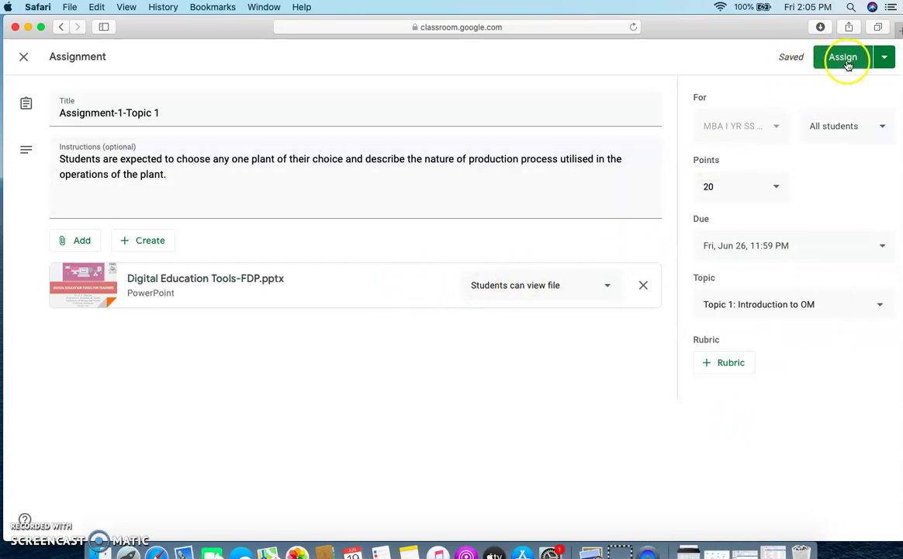
- Schedule Assignment-1-Topic 1 to post on June 20, 2020 at 8:00 AM
left_click(883, 58)
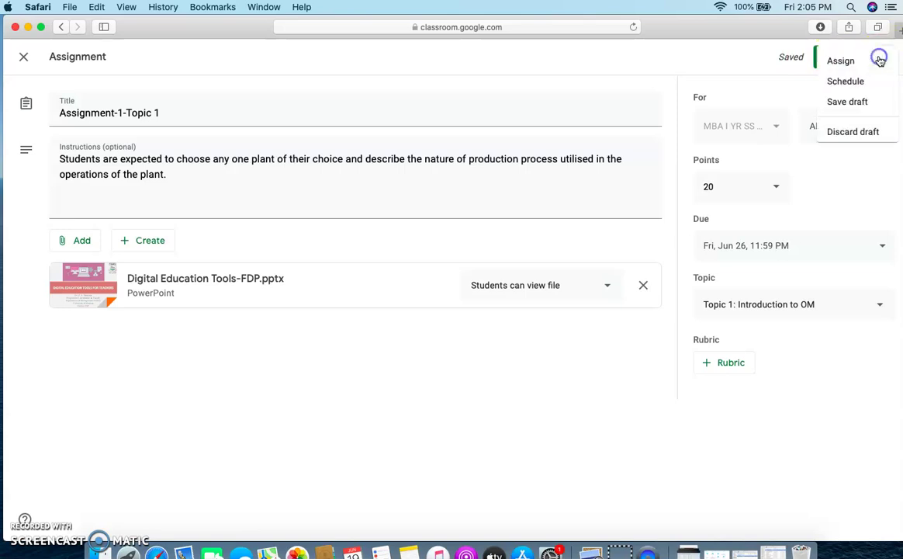
left_click(839, 82)
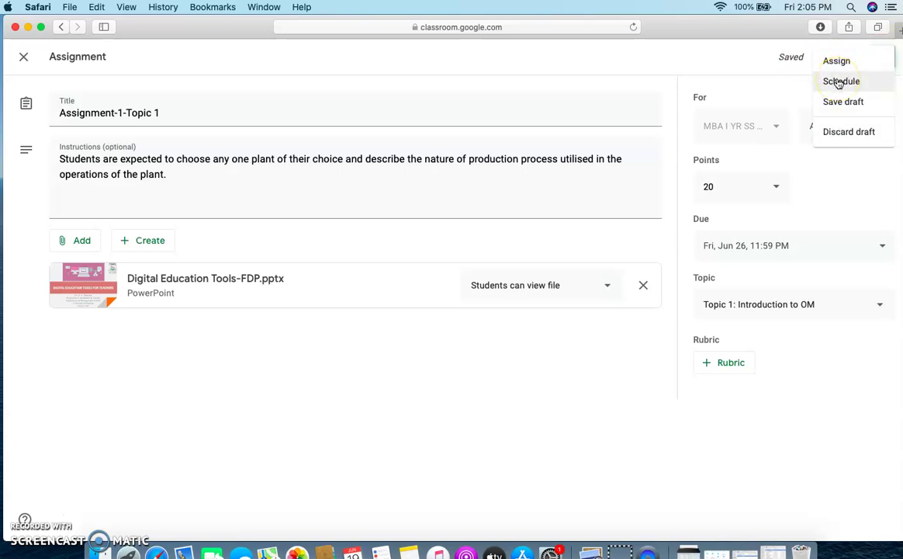
left_click(836, 62)
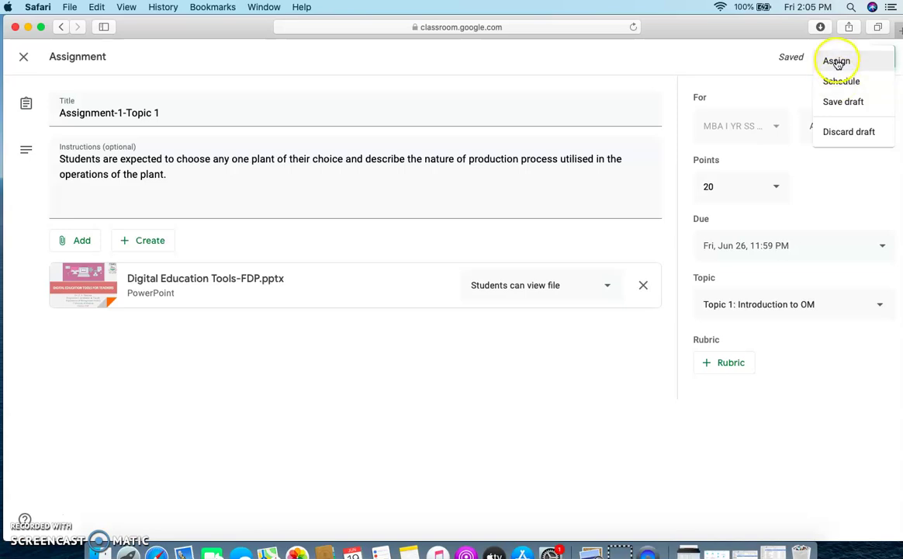
left_click(839, 86)
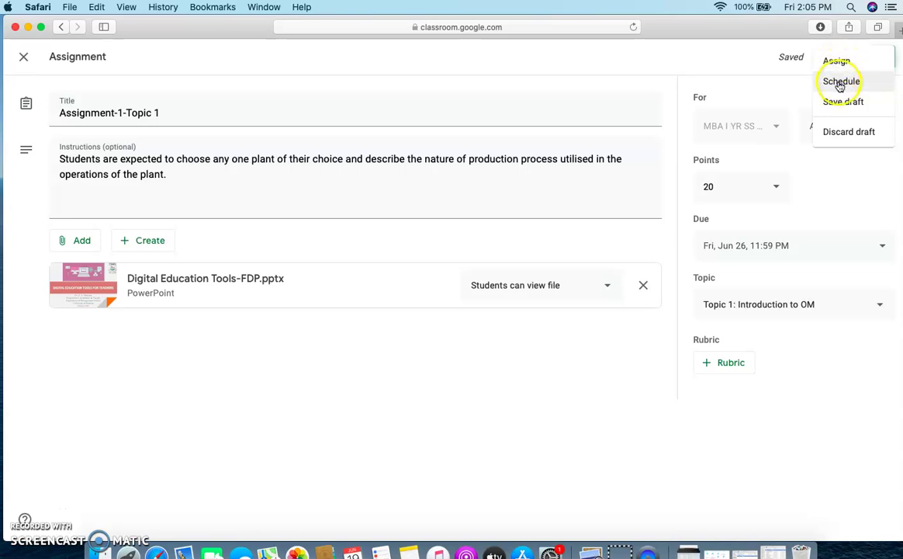
left_click(839, 84)
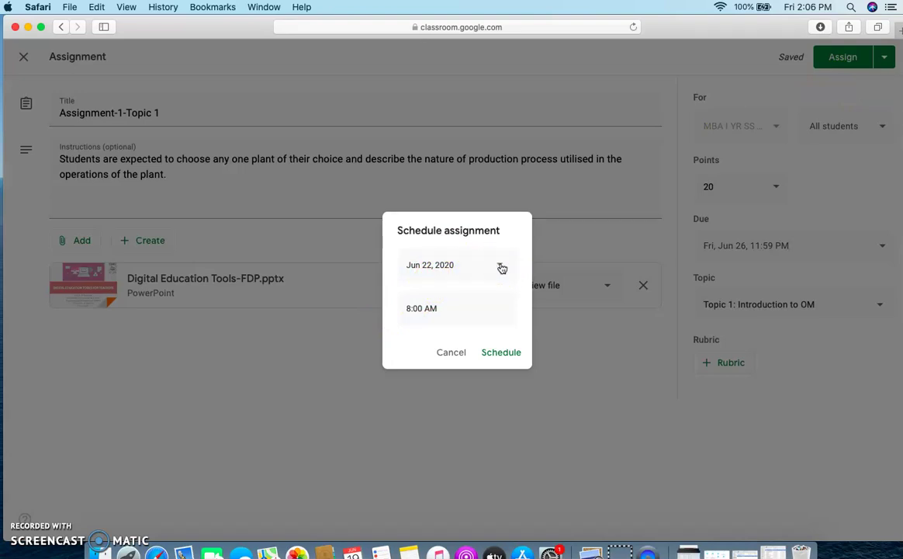
left_click(500, 266)
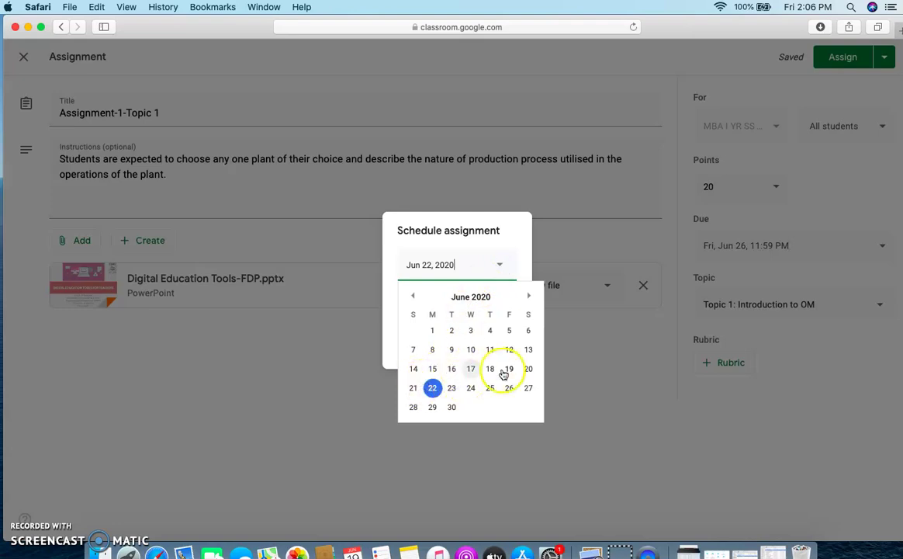
left_click(528, 370)
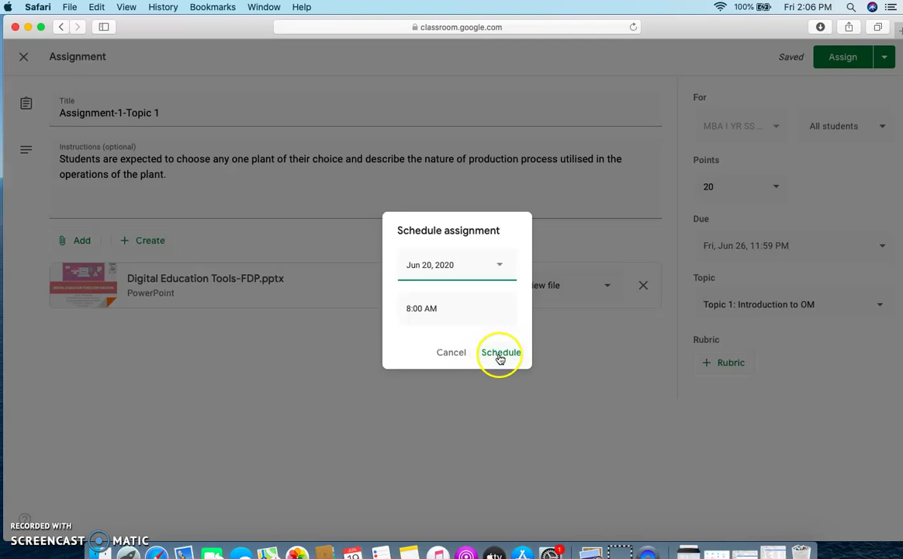
left_click(498, 356)
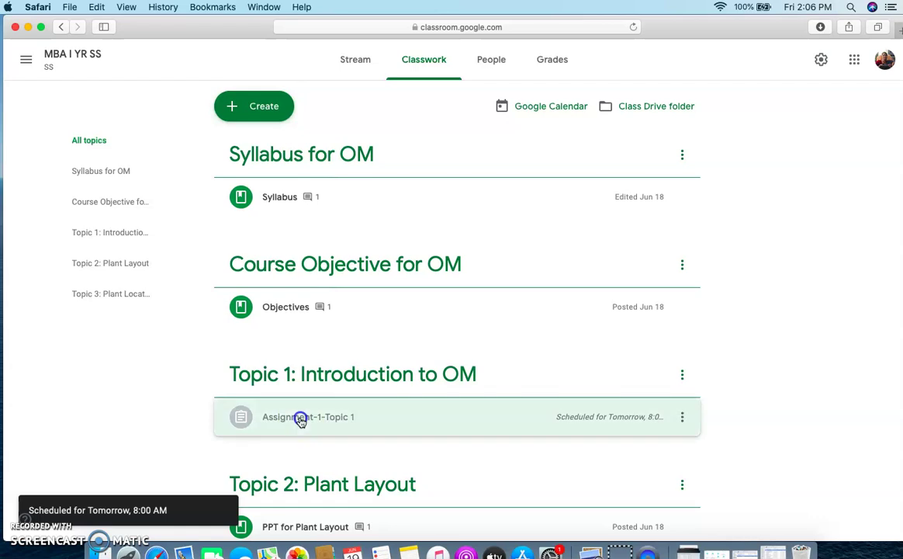
- Edit the scheduled assignment, remove its June 20 schedule, and post it to all 84 students now
left_click(301, 419)
left_click(682, 417)
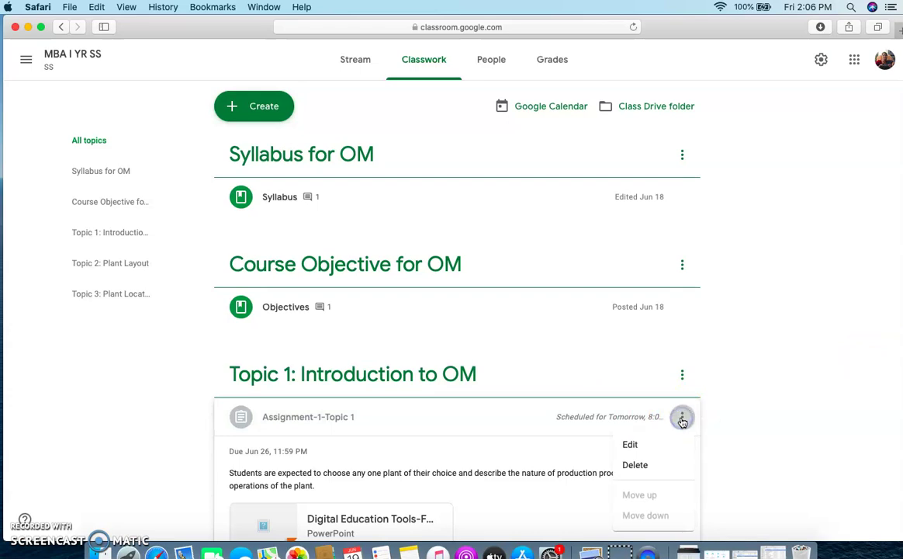
left_click(647, 447)
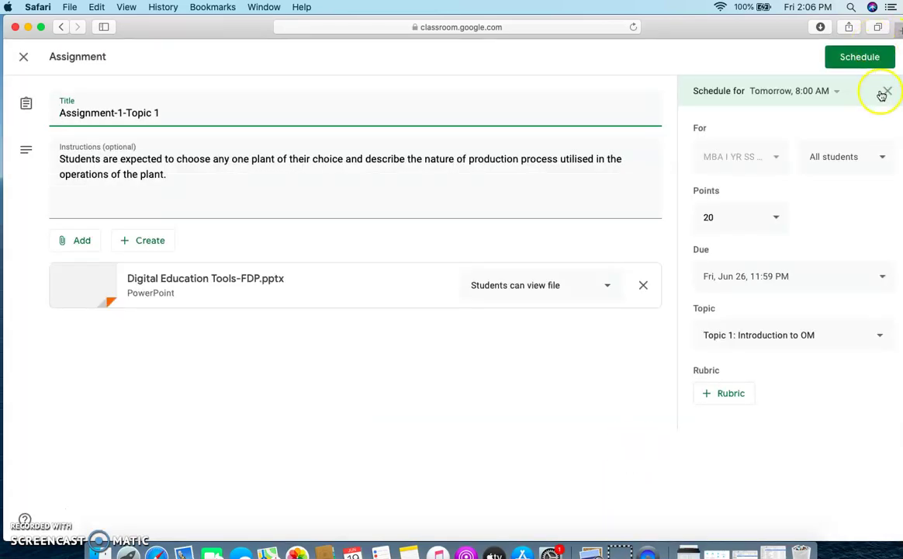
left_click(890, 91)
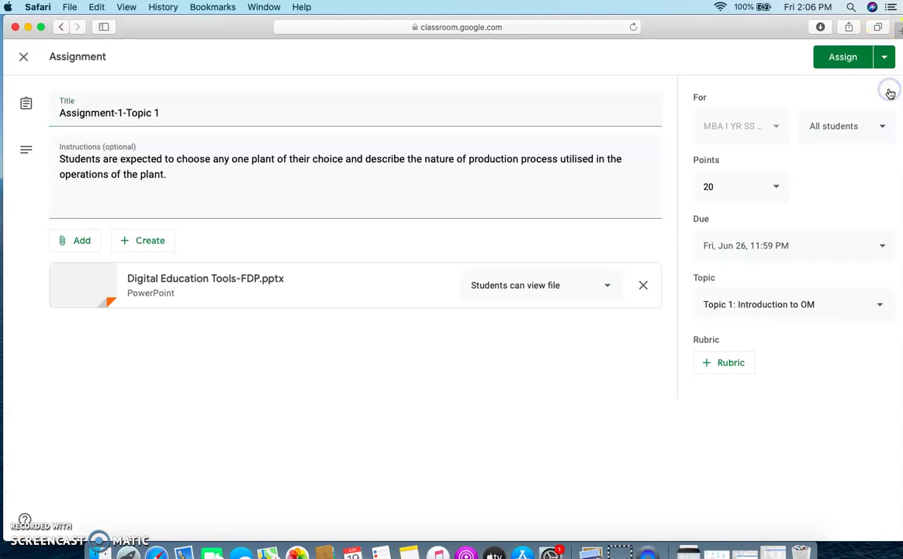
left_click(846, 57)
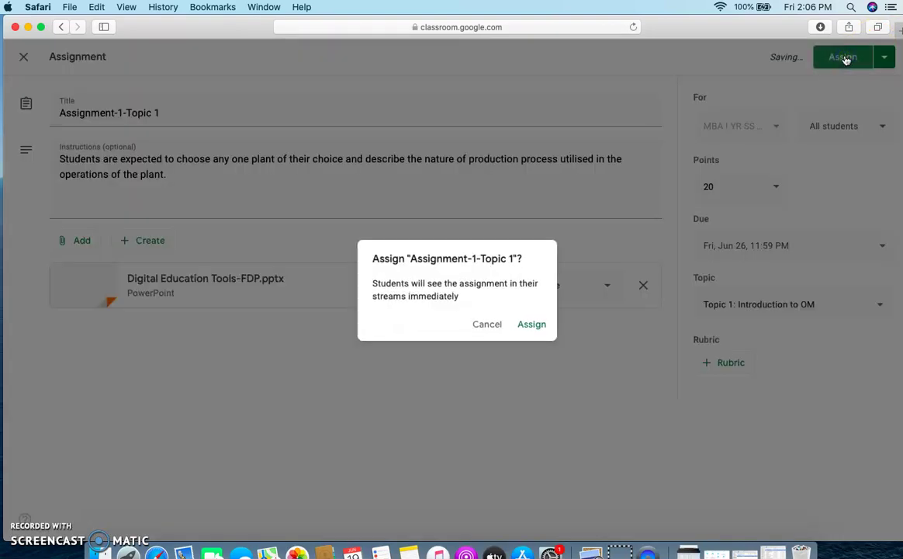
left_click(532, 326)
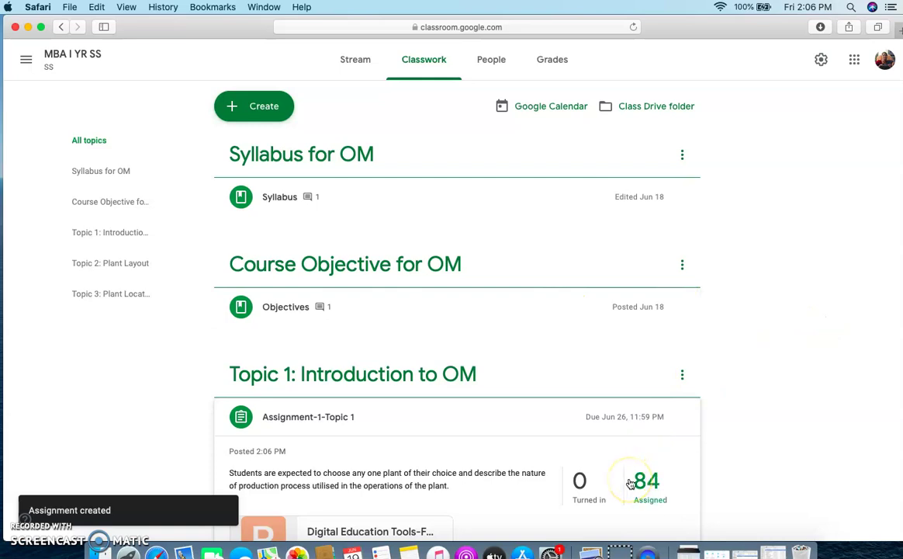
scroll(630, 484, "down", 2)
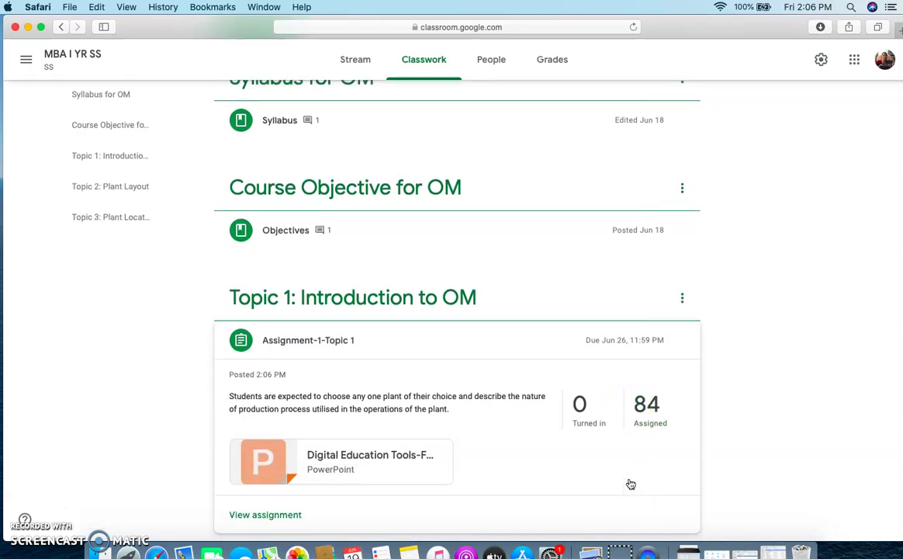
left_click(588, 416)
left_click(641, 411)
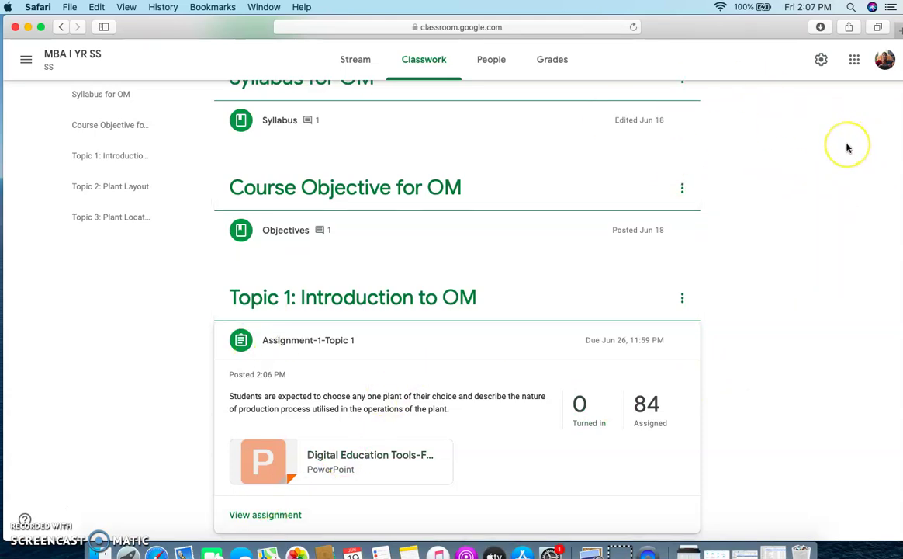
scroll(847, 147, "up", 1)
scroll(848, 148, "up", 2)
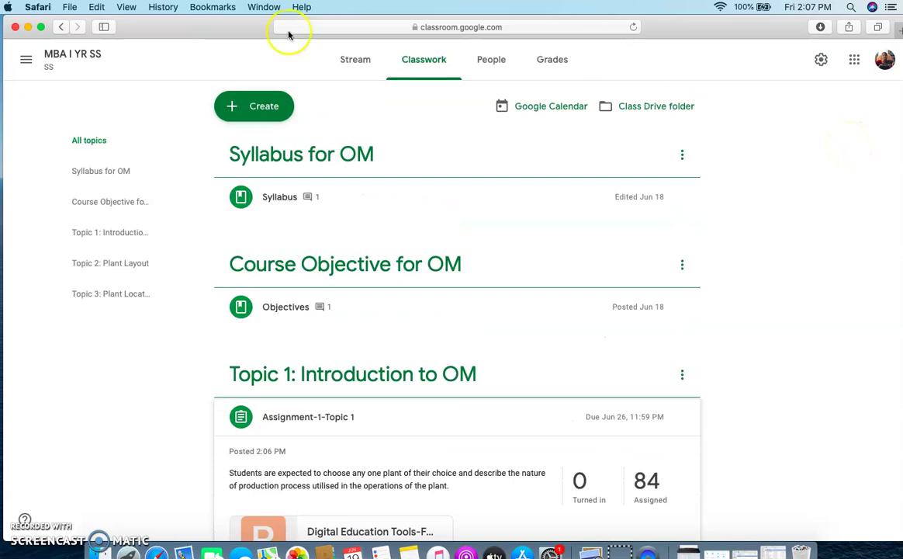
- Start a new blank assignment and try the Link attachment option, cancelling it
left_click(239, 107)
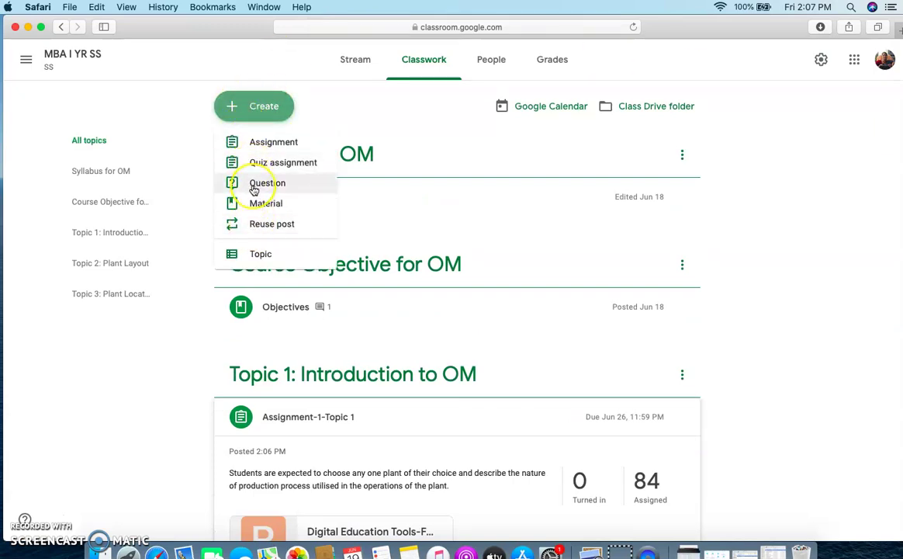
left_click(252, 142)
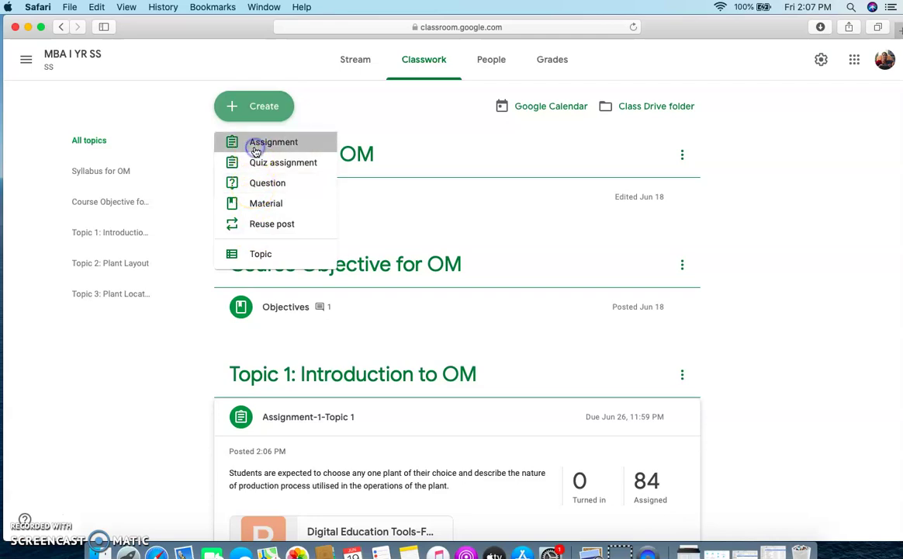
left_click(77, 254)
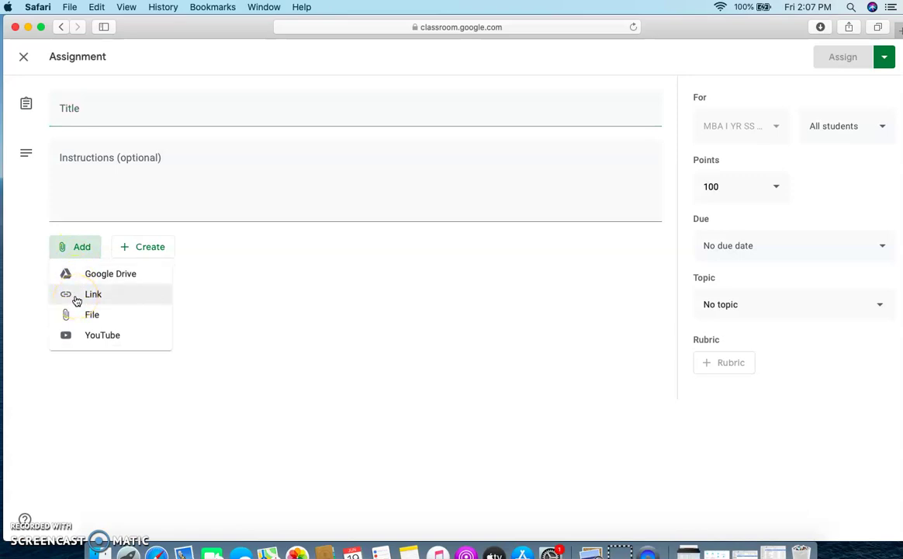
left_click(76, 295)
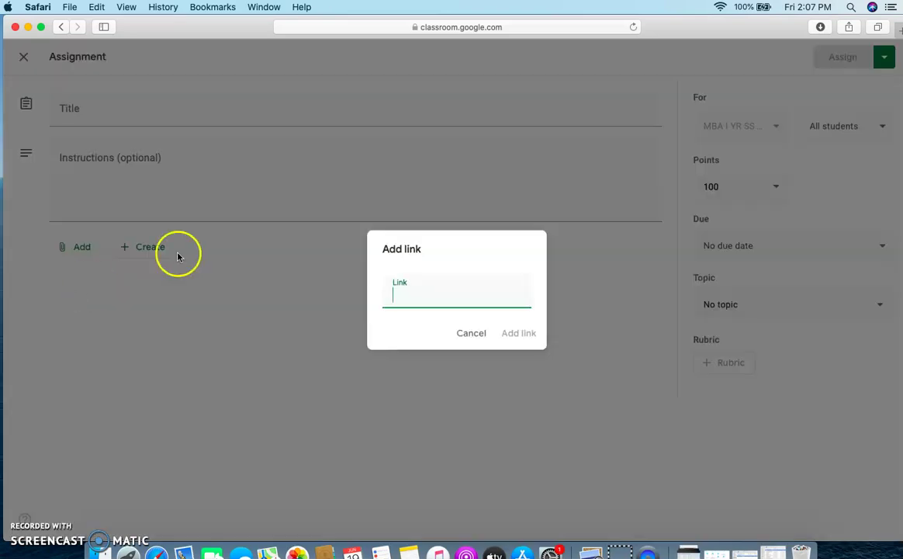
left_click(473, 335)
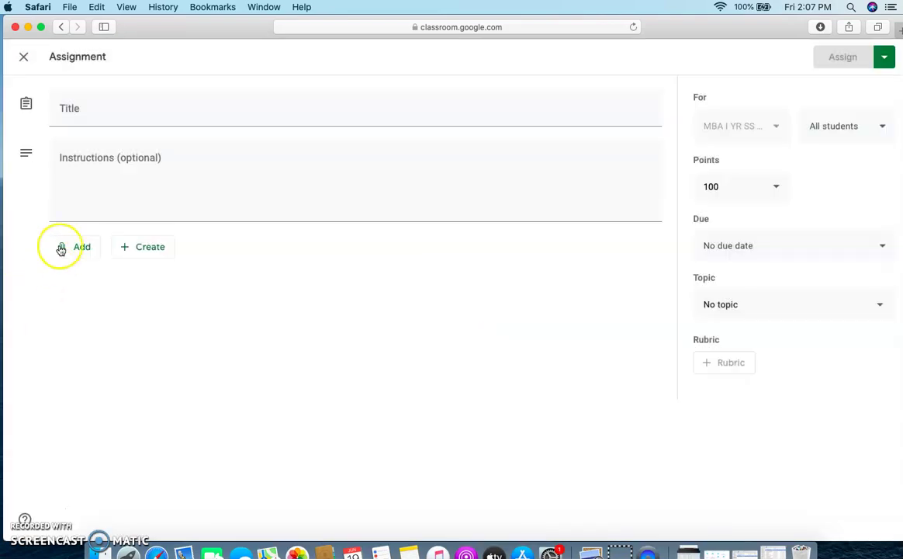
- Try the File attachment option and browse the computer, cancelling without uploading anything
left_click(70, 247)
left_click(86, 319)
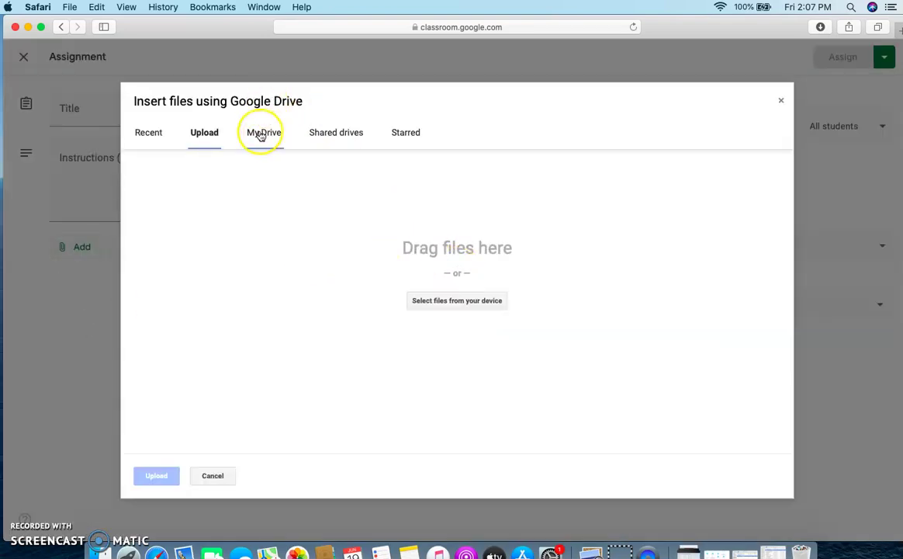
left_click(451, 301)
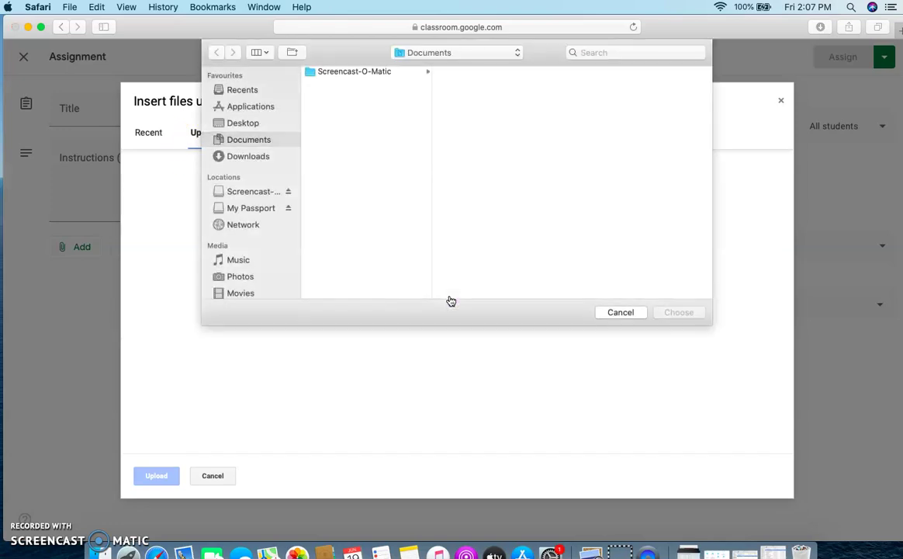
left_click(161, 337)
left_click(614, 312)
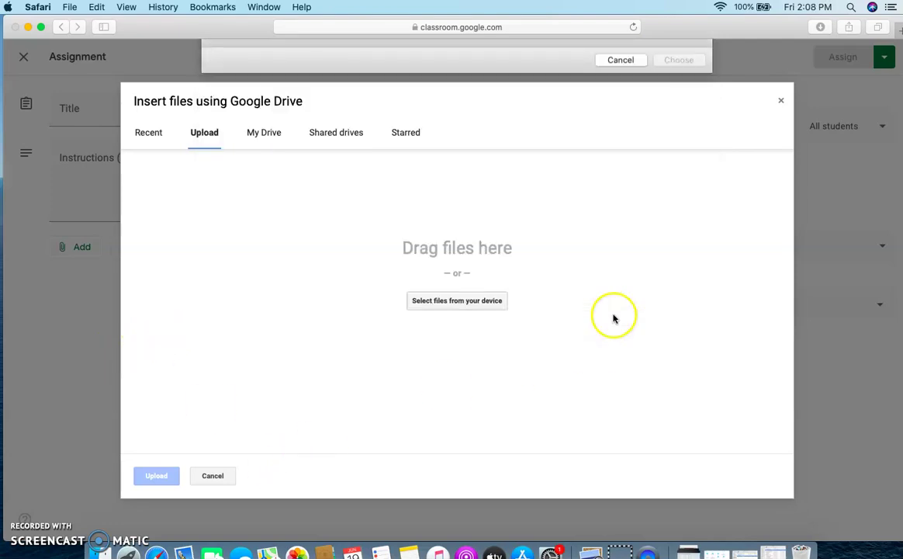
left_click(782, 103)
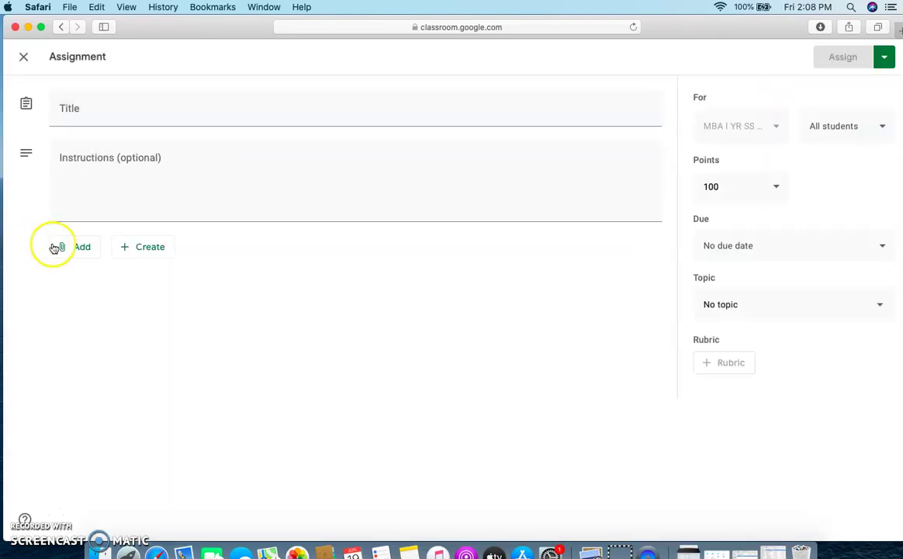
left_click(77, 246)
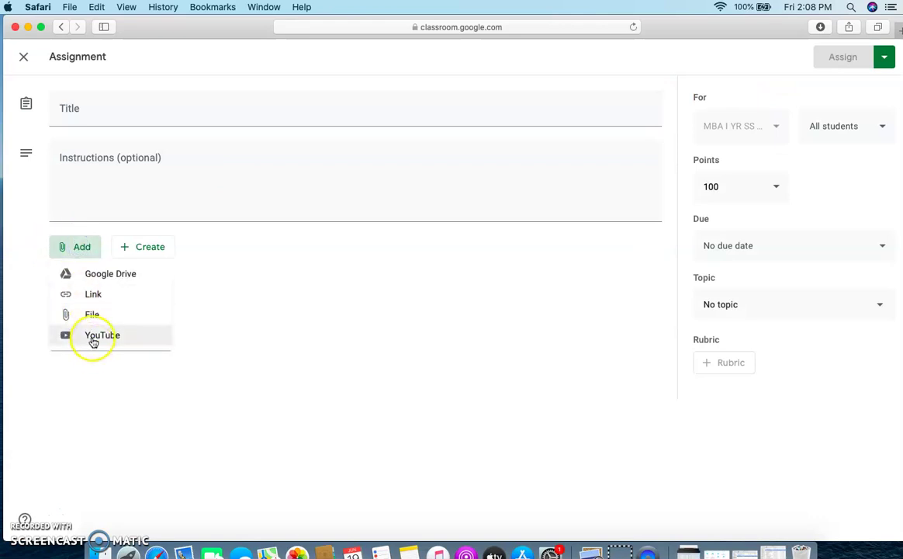
left_click(92, 336)
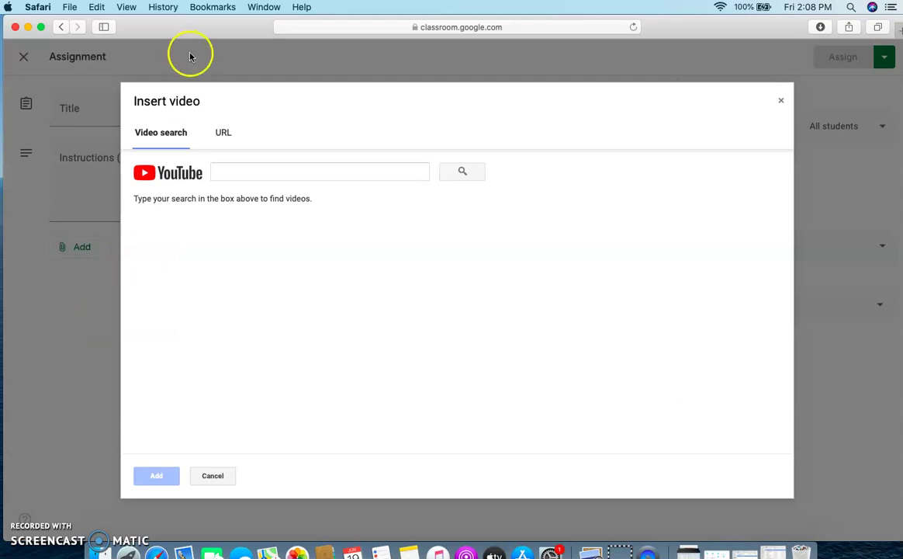
left_click(225, 143)
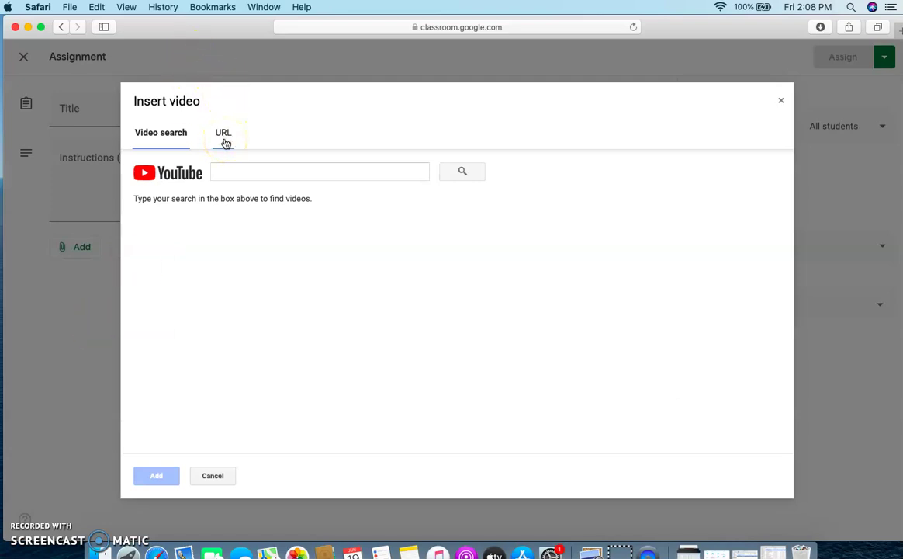
left_click(240, 172)
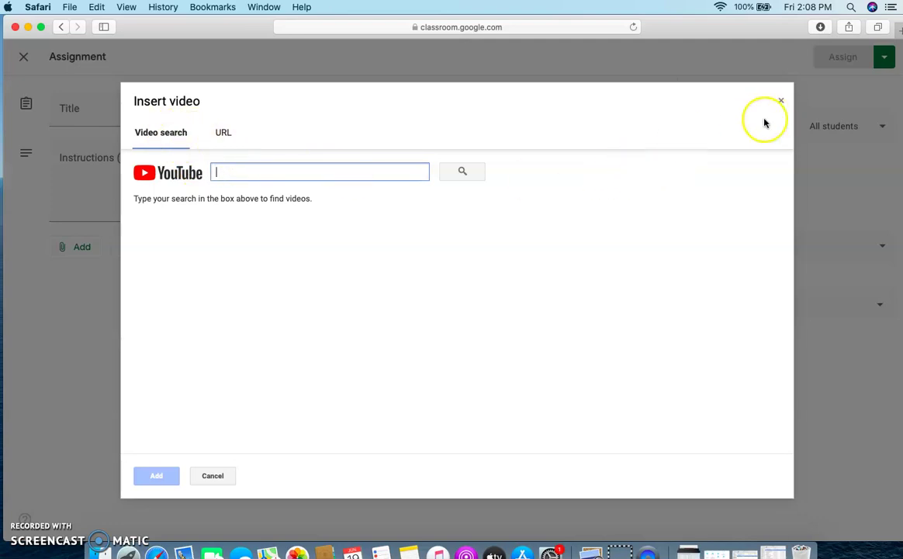
left_click(781, 101)
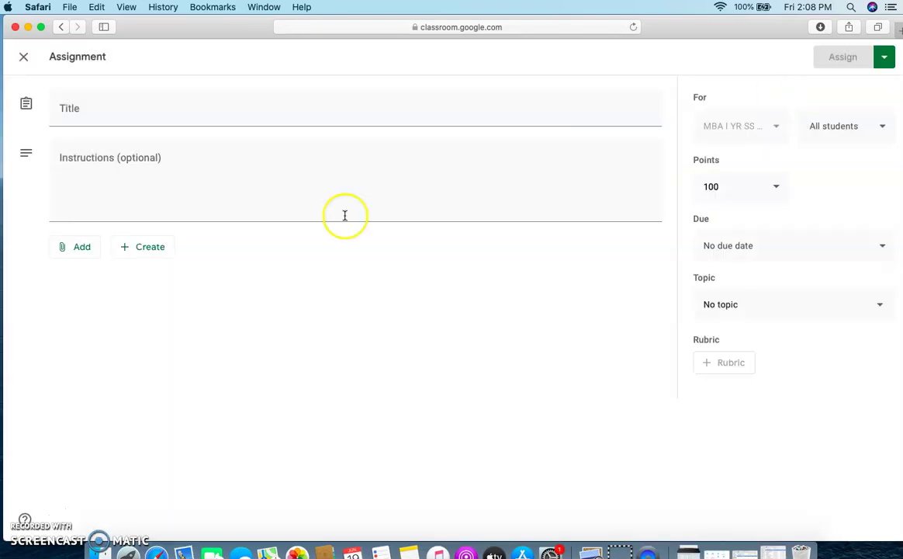